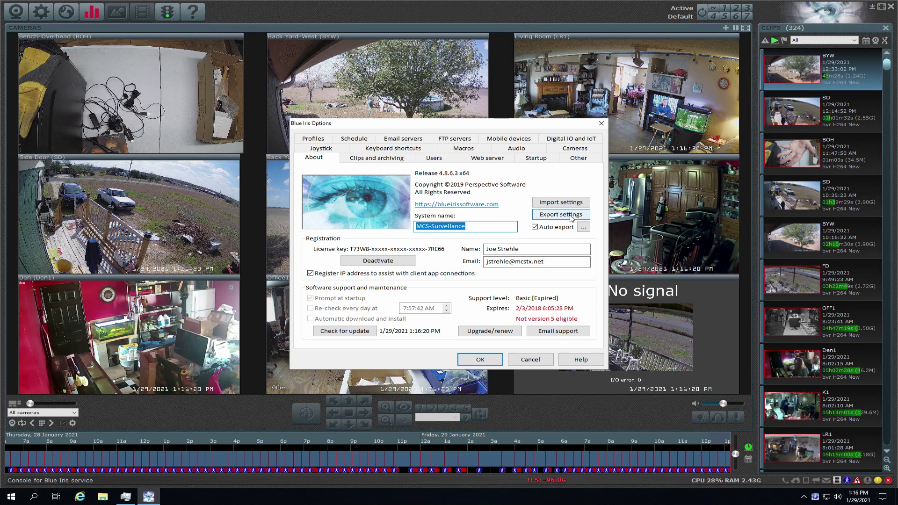
Export the Blue Iris settings as registration file 01292021 to the Blue Iris folder on the rivendell applications share and close the options.
click(571, 218)
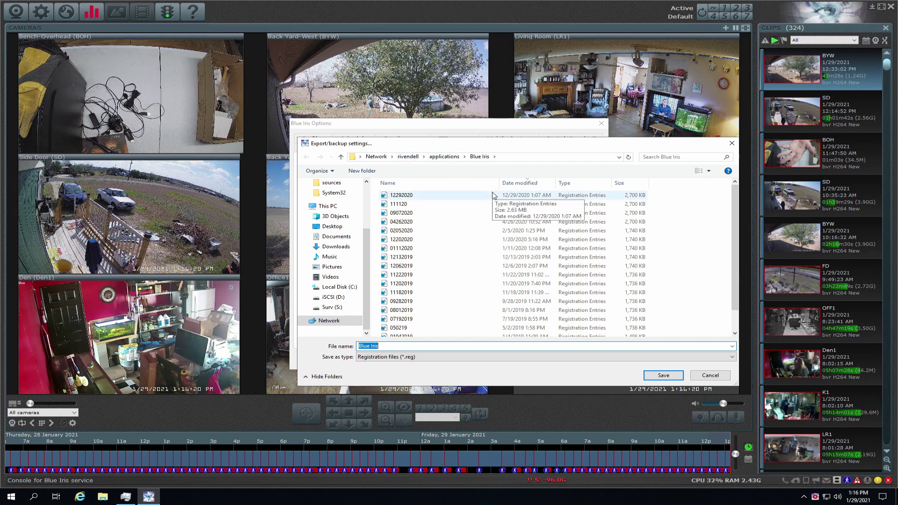
text(01)
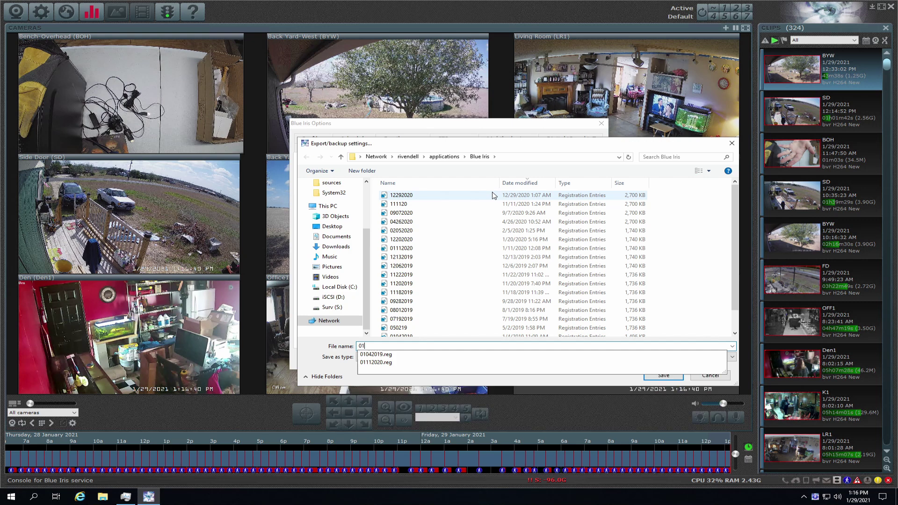
text(2920)
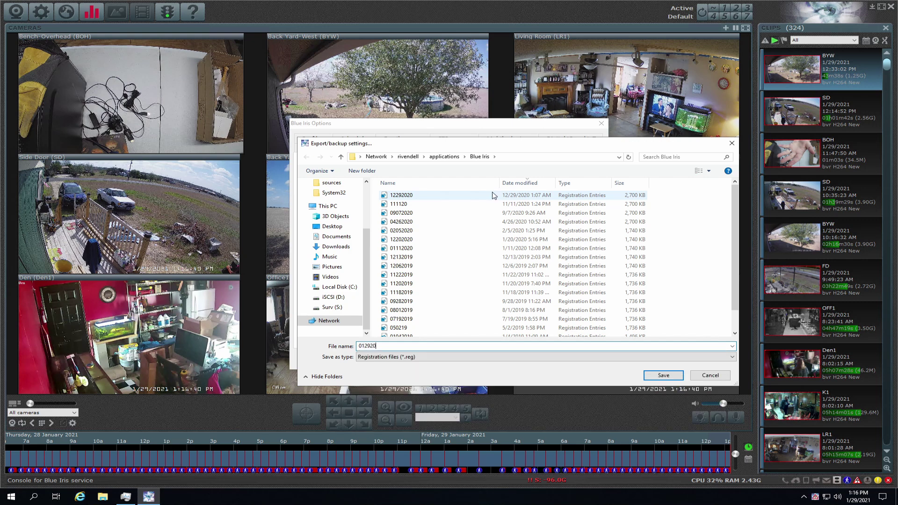
text(21)
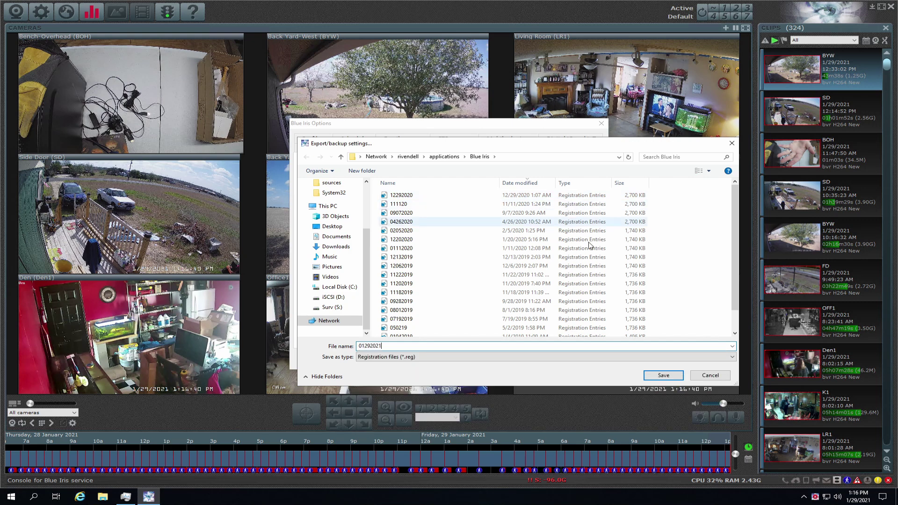
click(664, 376)
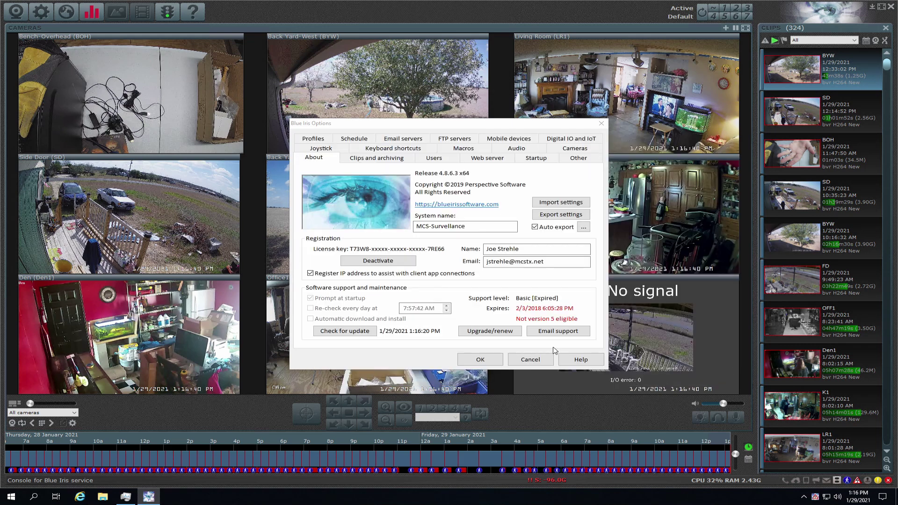
click(480, 361)
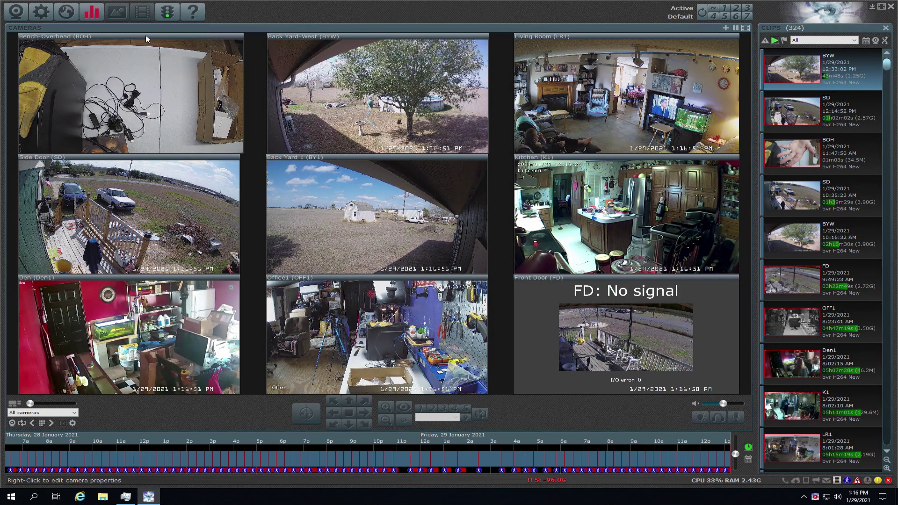
Turn off running as a Windows service in the Blue Iris startup options and save the change.
click(38, 18)
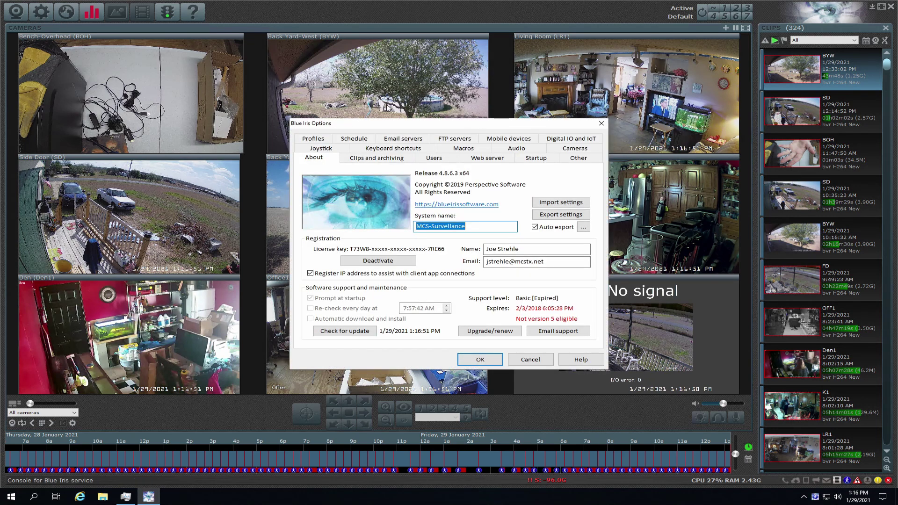
click(536, 157)
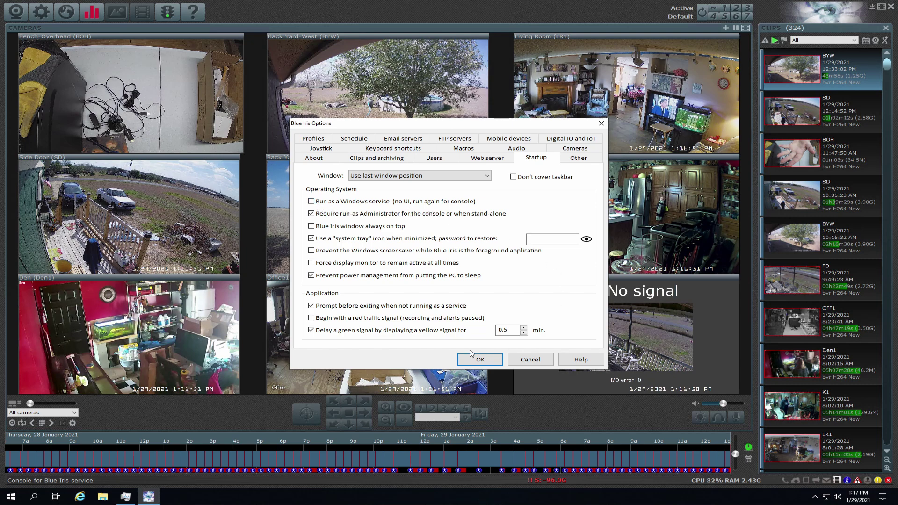
click(496, 359)
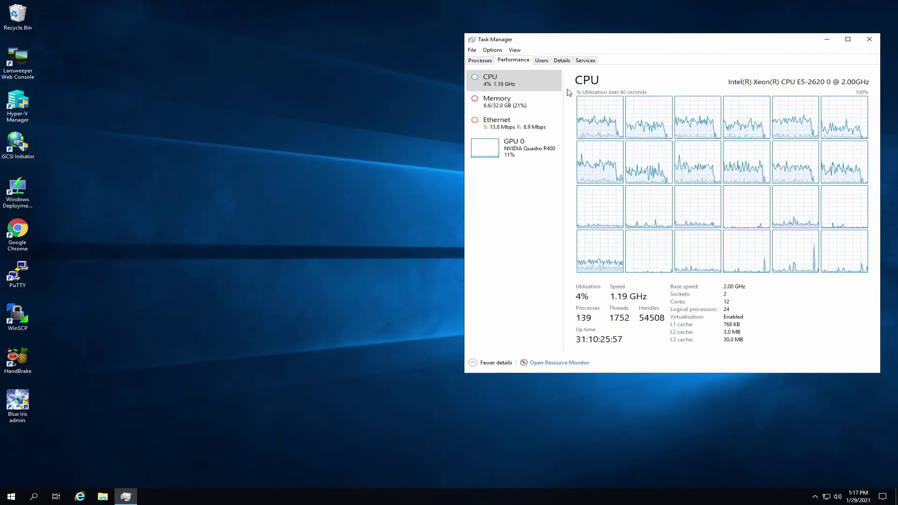
Check the running processes in Task Manager for Blue Iris, and return to the performance view.
click(483, 66)
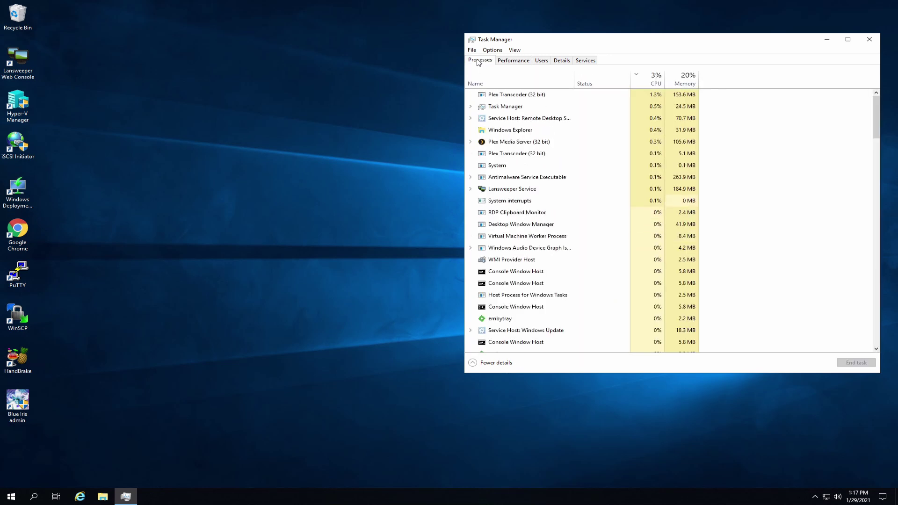
click(515, 64)
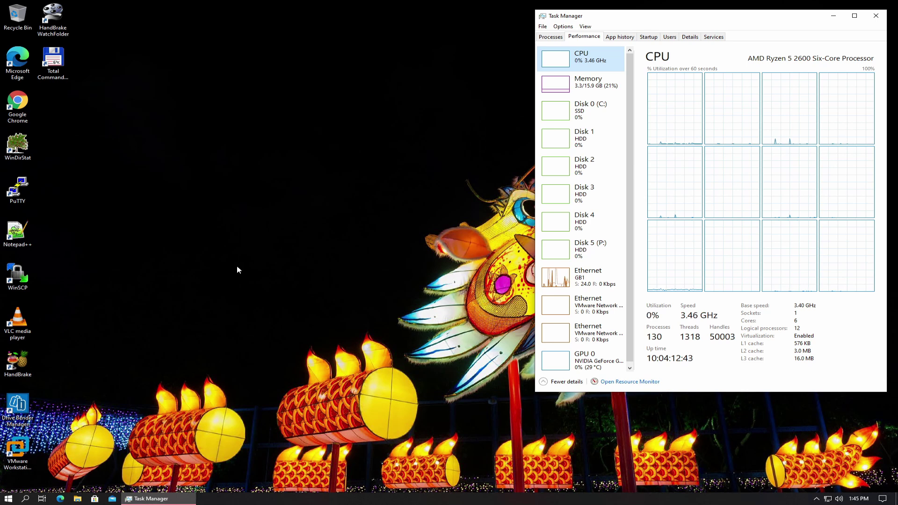
On the new machine, create a folder named surv on the Pool1 (P:) drive and close File Explorer.
click(78, 499)
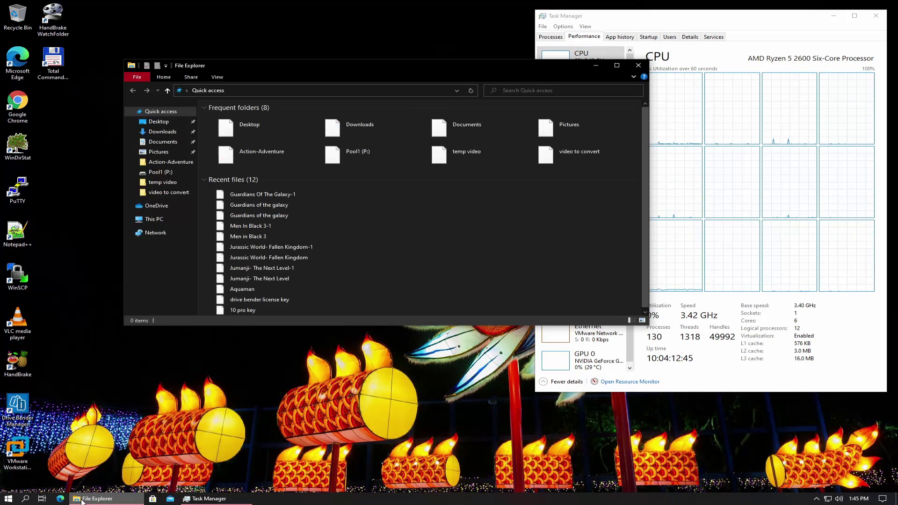
click(174, 219)
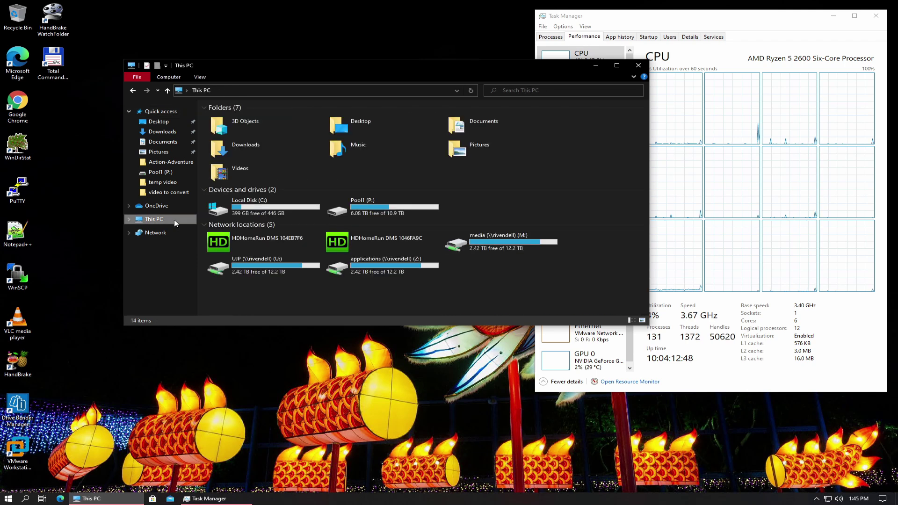
double_click(399, 210)
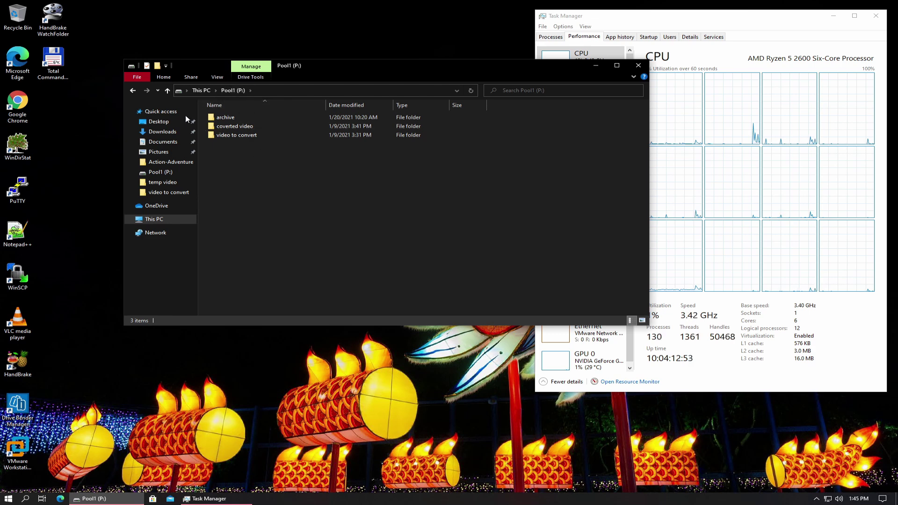
click(133, 90)
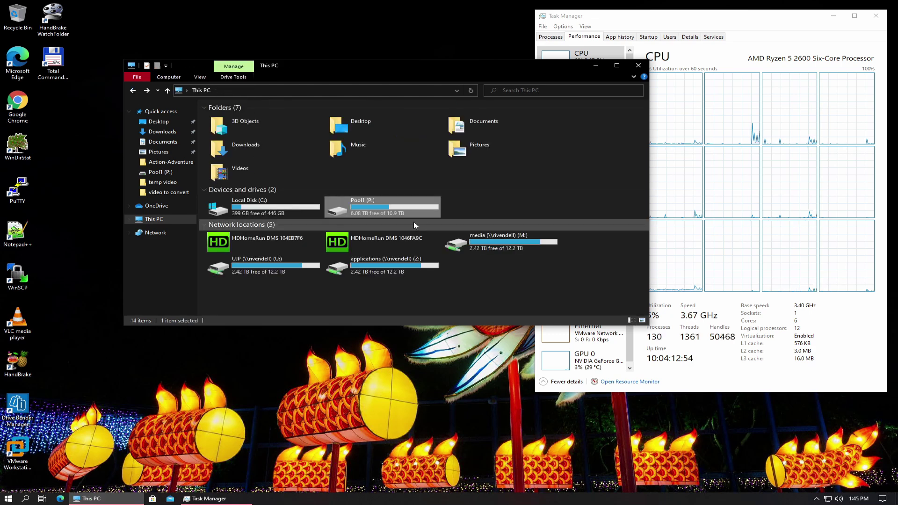
double_click(383, 208)
right_click(240, 198)
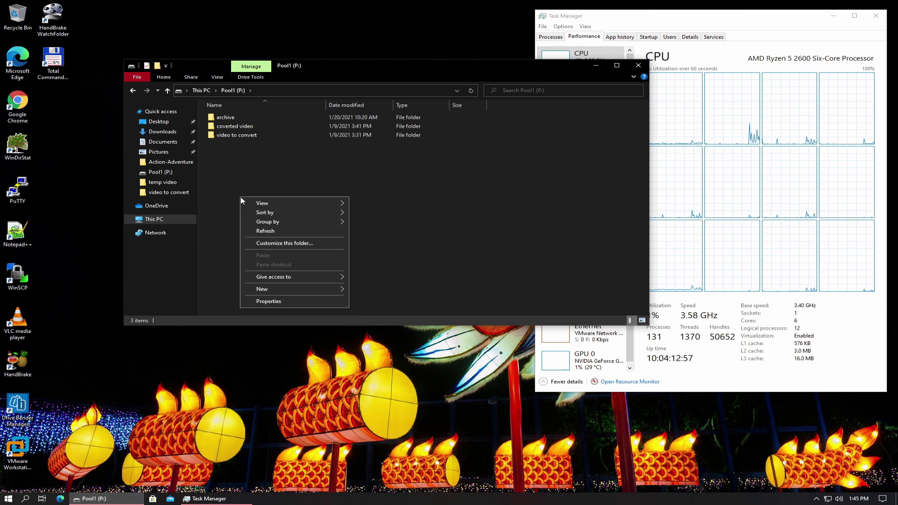
mouse_move(314, 292)
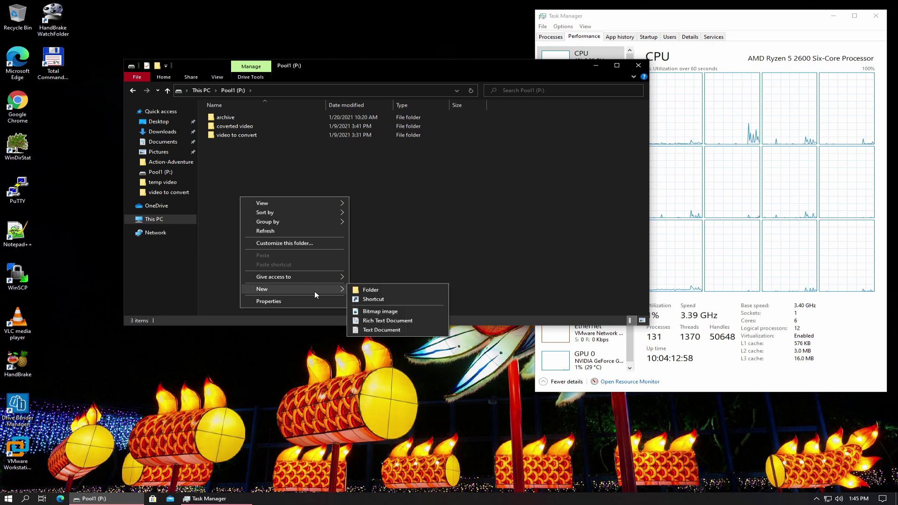
click(364, 292)
text(surv)
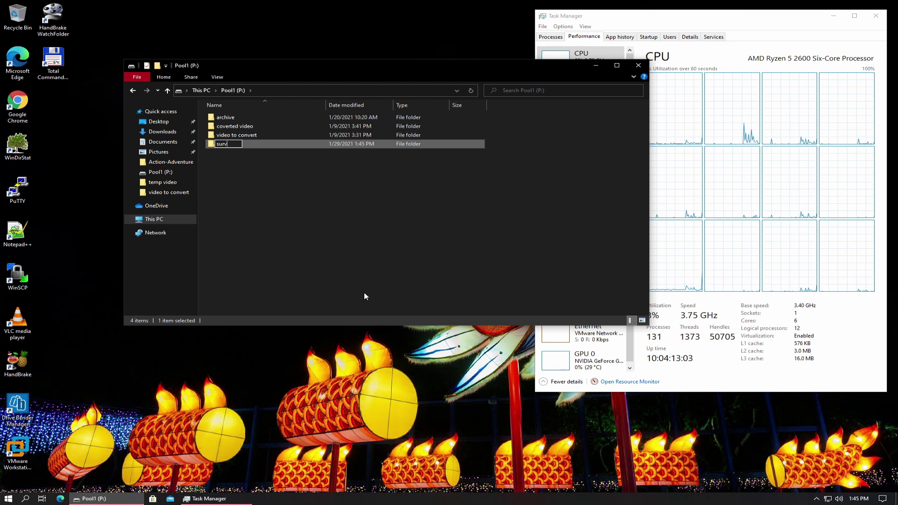
key(Return)
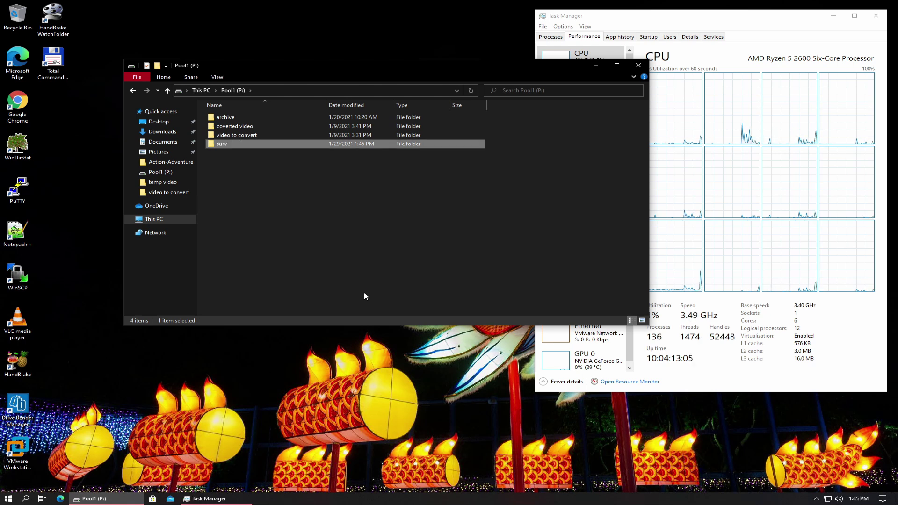
click(638, 66)
Open the V5 folder inside Blue Iris on the applications (Z:) network drive.
click(79, 500)
click(178, 220)
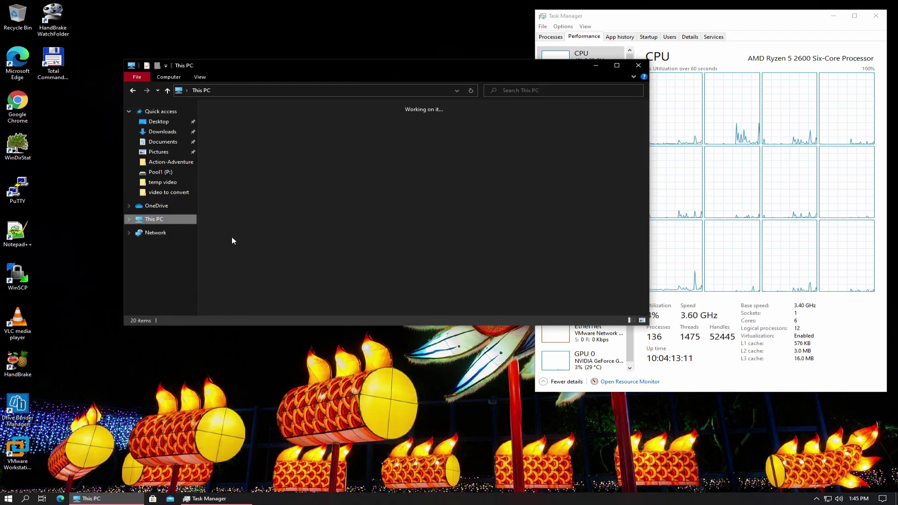
double_click(413, 266)
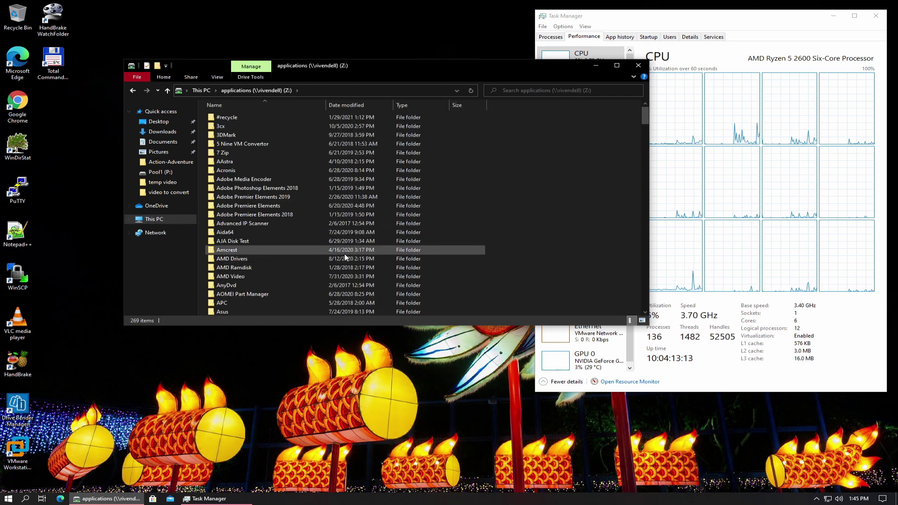
scroll(345, 253, down, 2)
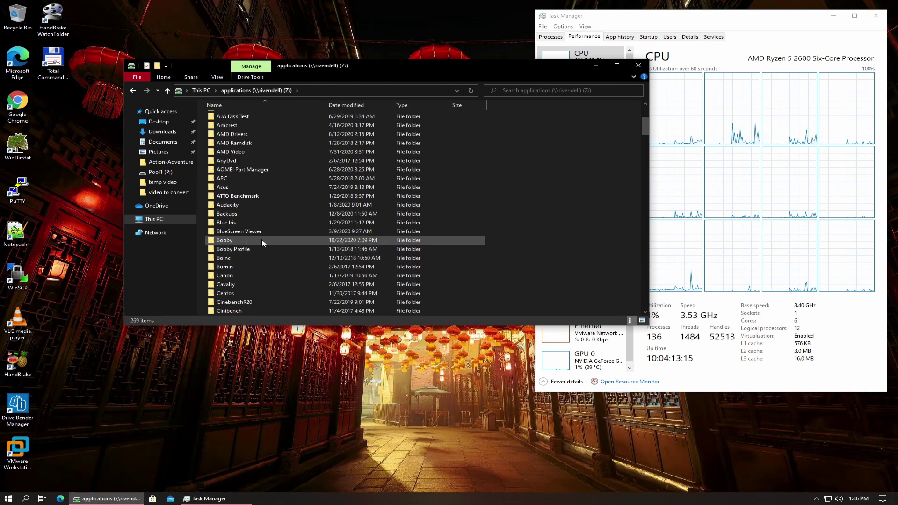
double_click(239, 224)
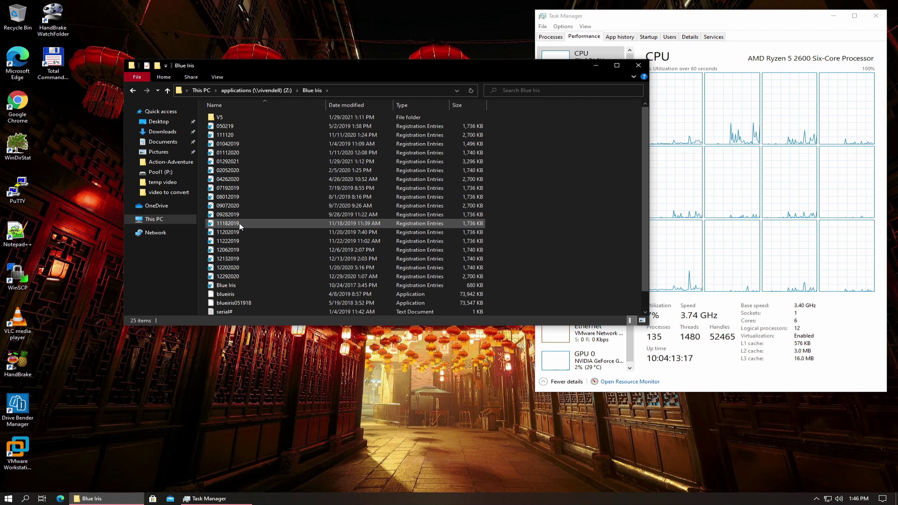
double_click(231, 117)
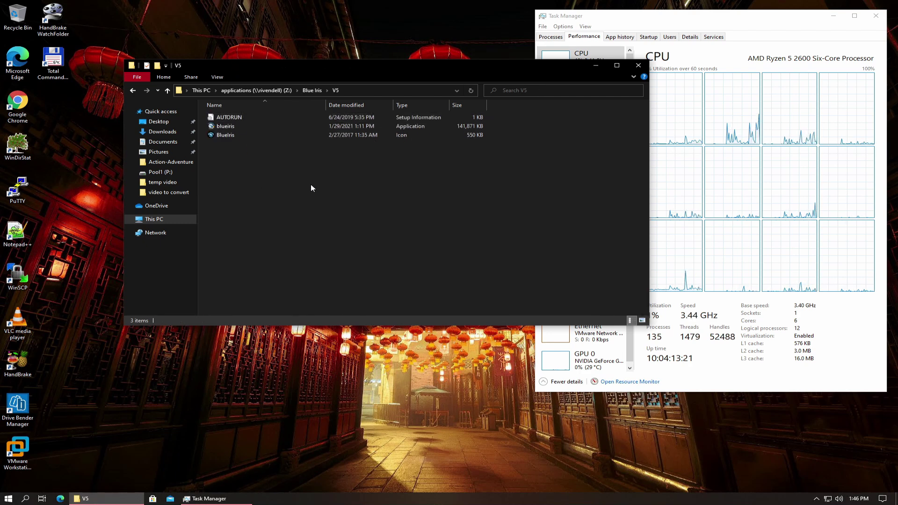
Run the blueiris installer with administrator permission and install the Microsoft Visual C++ 2015-2019 Redistributable (x64) prerequisite.
double_click(272, 125)
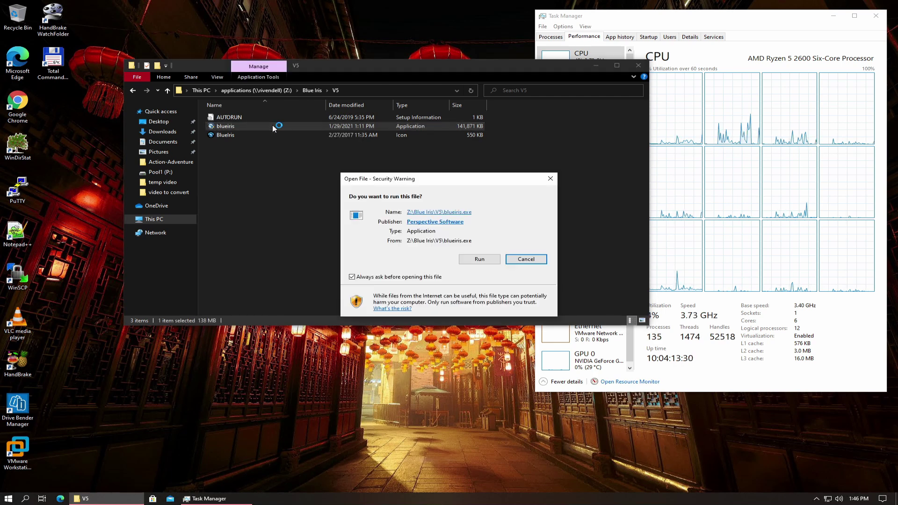
click(480, 259)
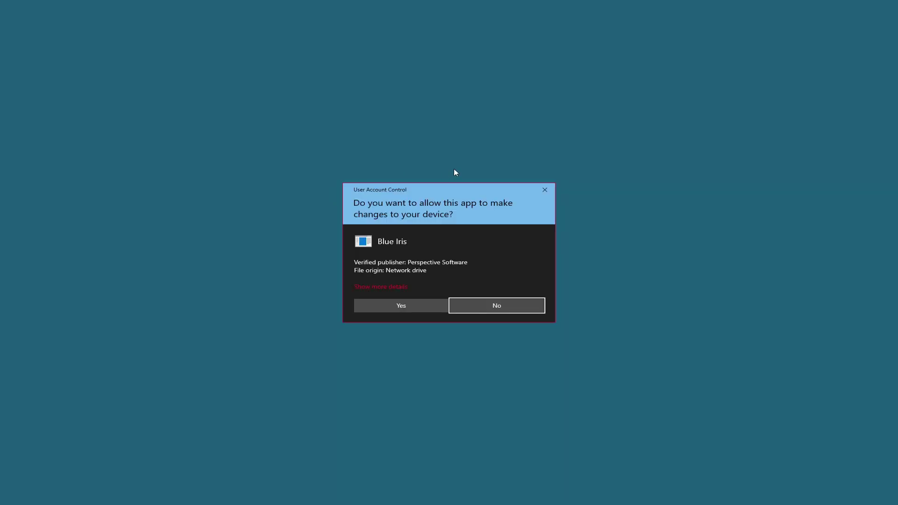
click(408, 308)
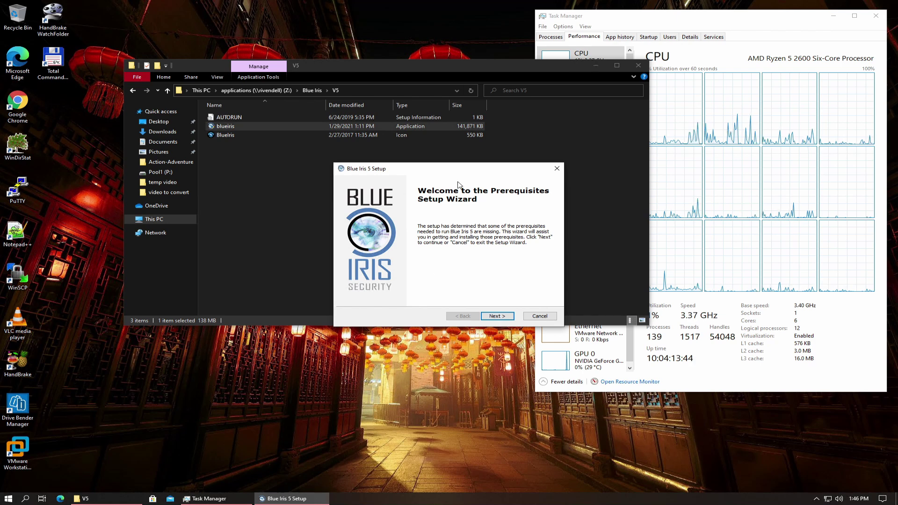
click(499, 317)
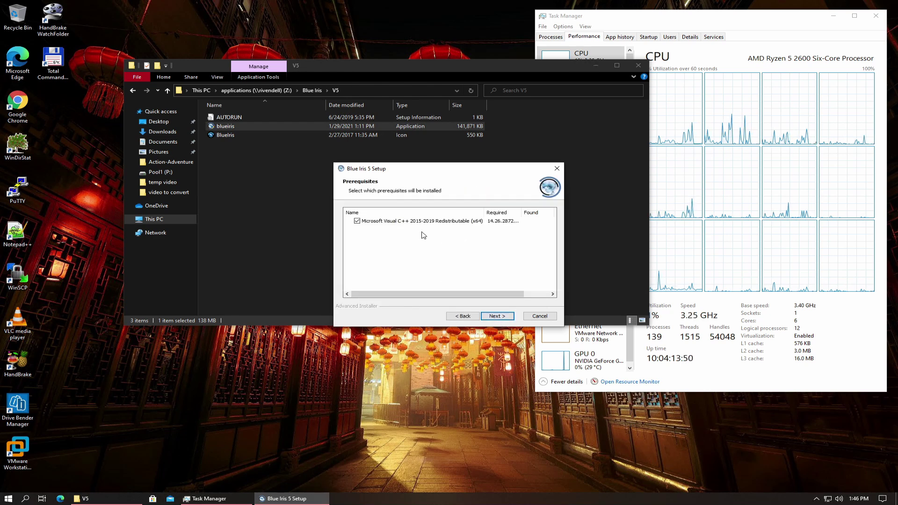
click(498, 316)
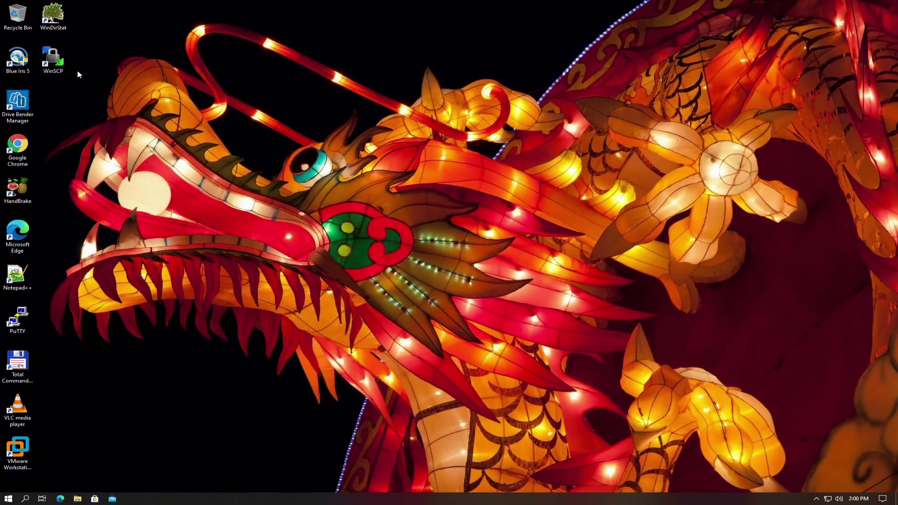
Launch Blue Iris 5 with administrator permission and allow it through the Windows Defender Firewall on domain networks.
double_click(17, 65)
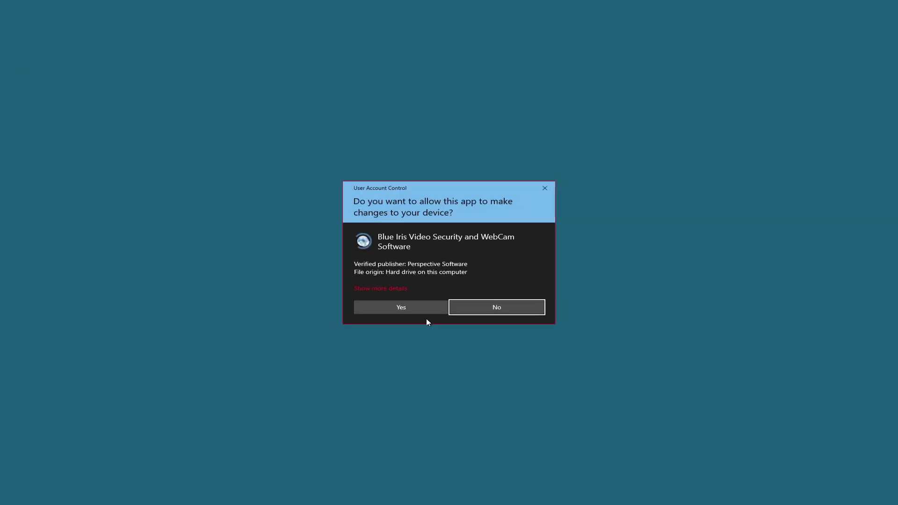
click(424, 307)
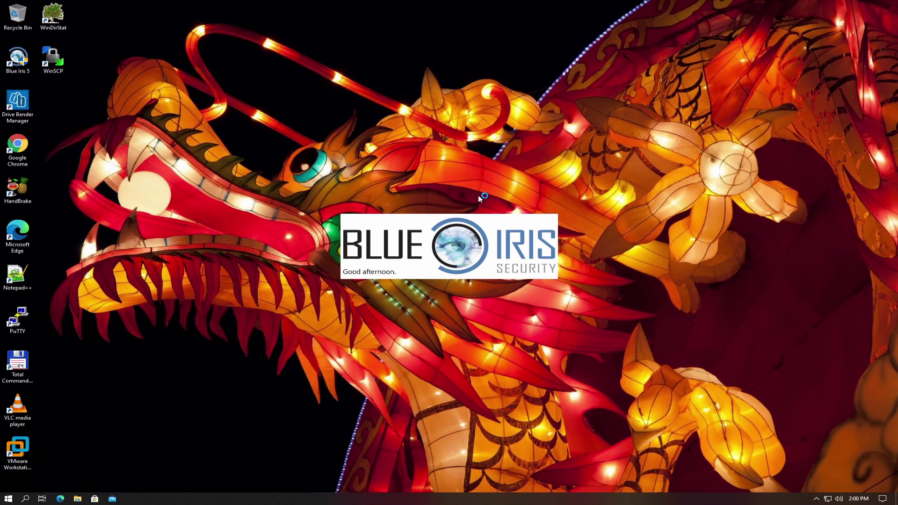
click(578, 362)
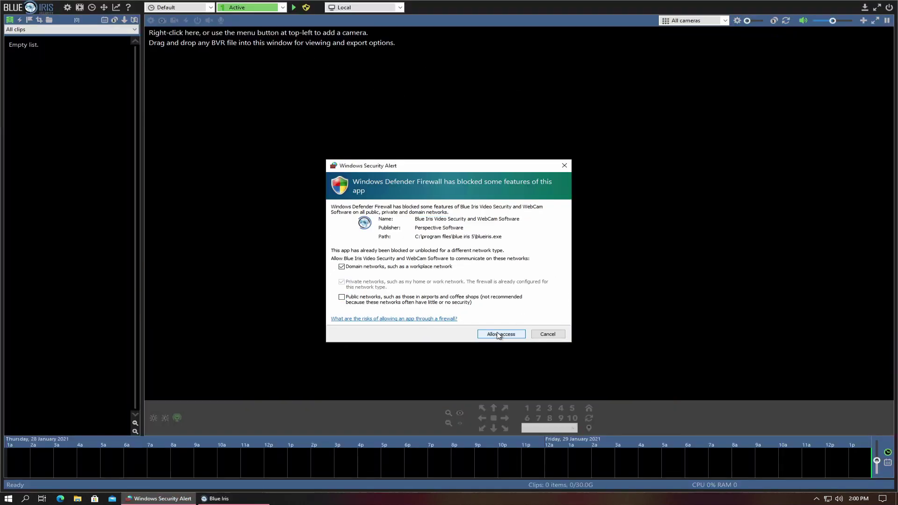
click(499, 335)
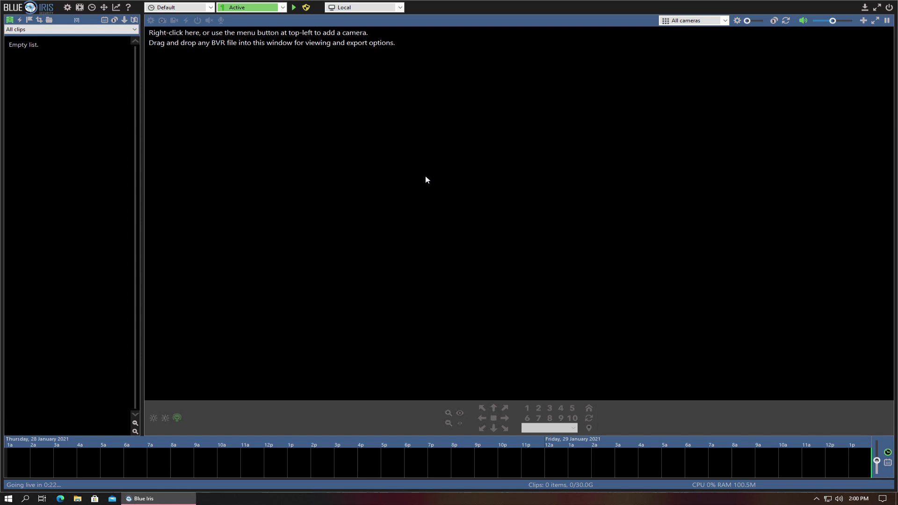
Start importing software settings and browse to the applications\Blue Iris folder on the rivendell network share.
click(67, 7)
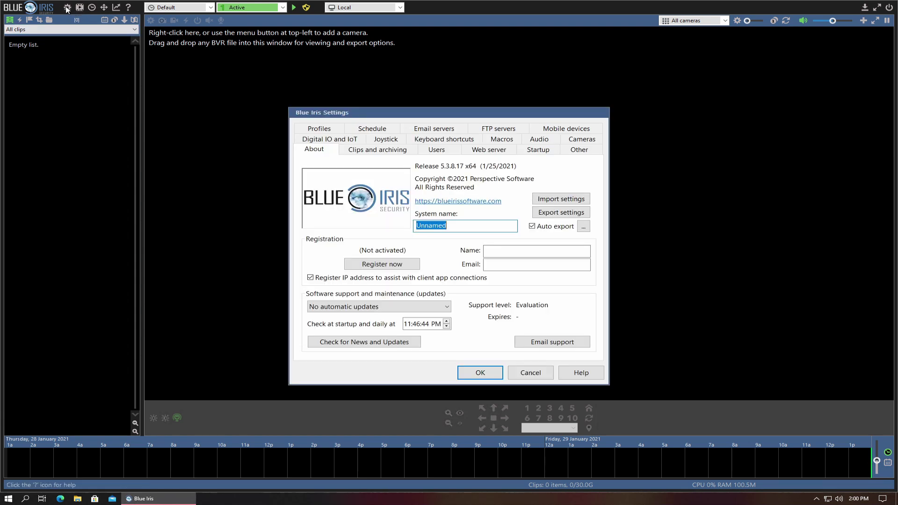
click(568, 201)
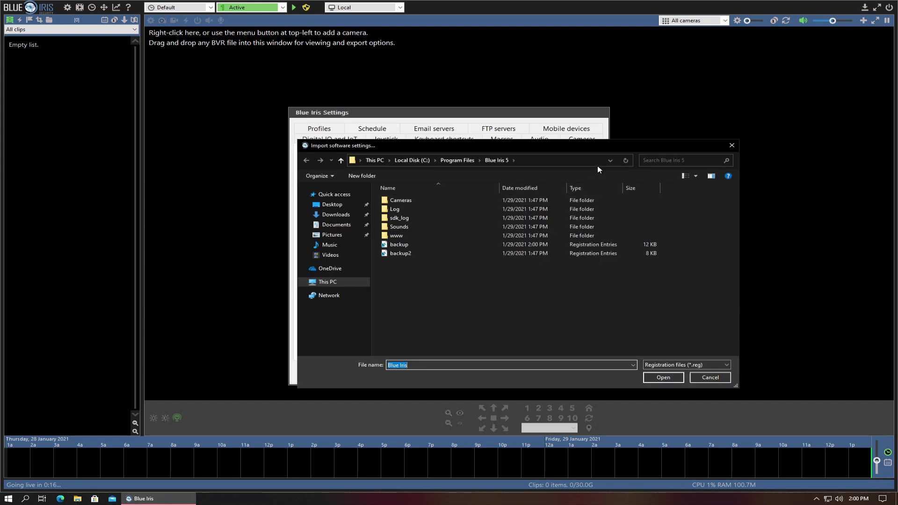
click(613, 158)
click(395, 170)
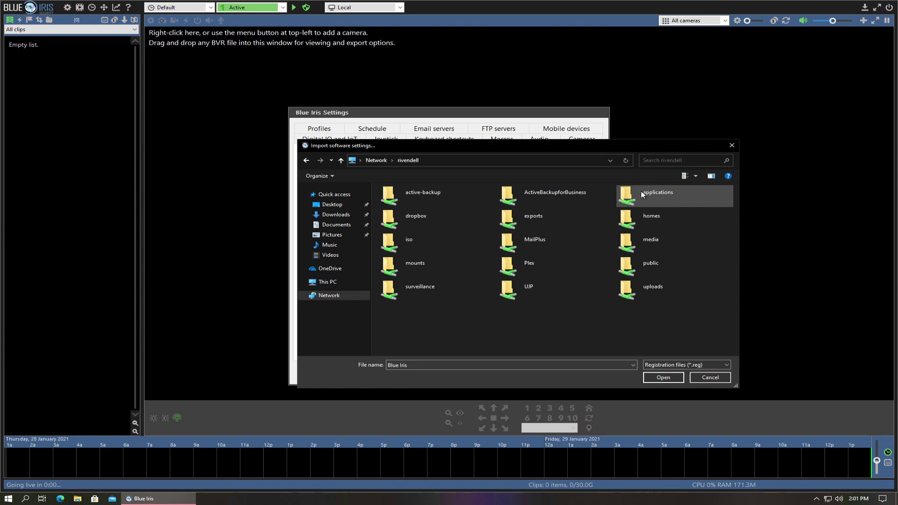
double_click(641, 192)
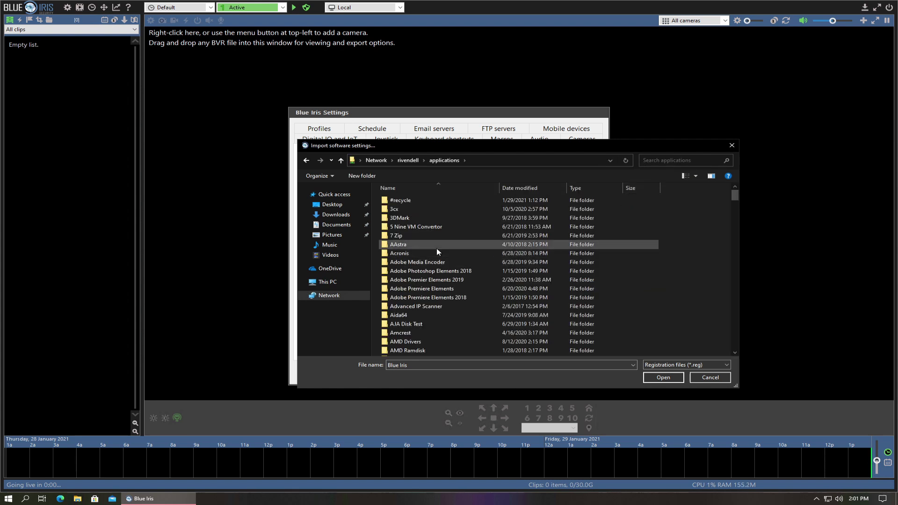
scroll(437, 248, down, 6)
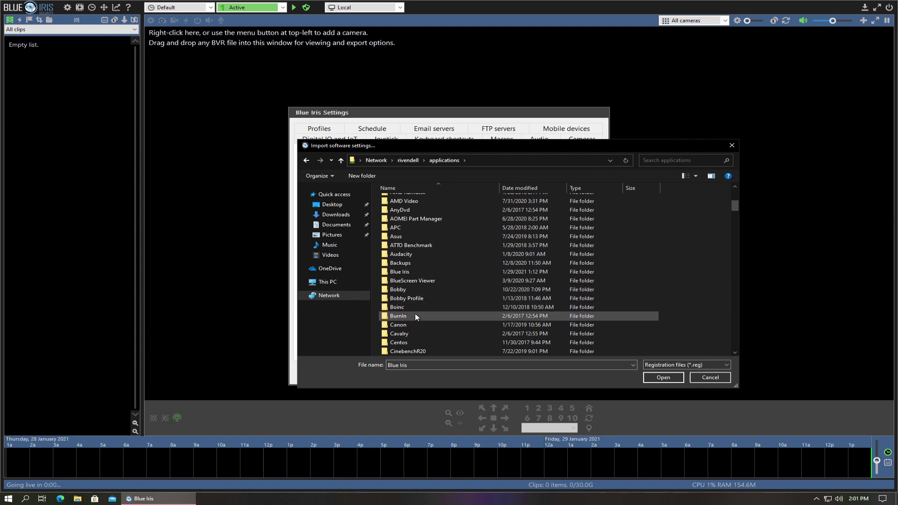
double_click(418, 271)
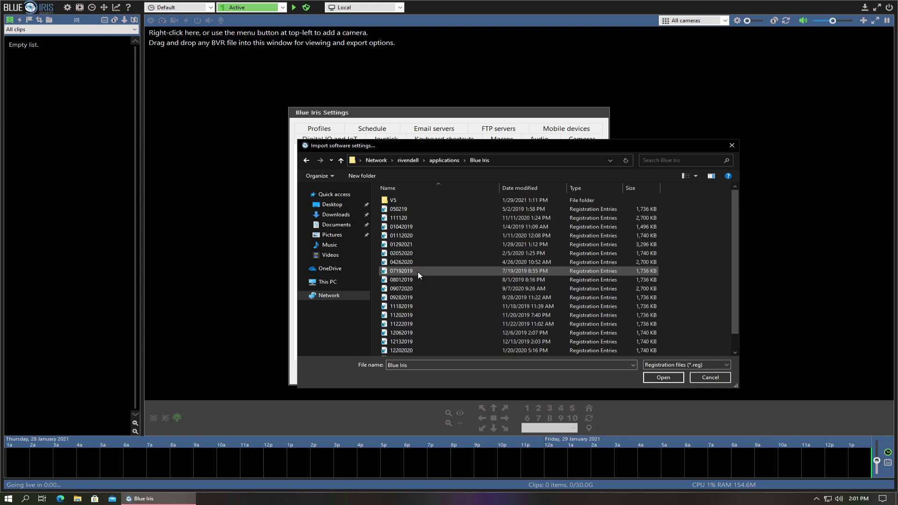
Sort the backup files by date modified, import the 01292021 registration file and acknowledge the restart notice.
click(514, 187)
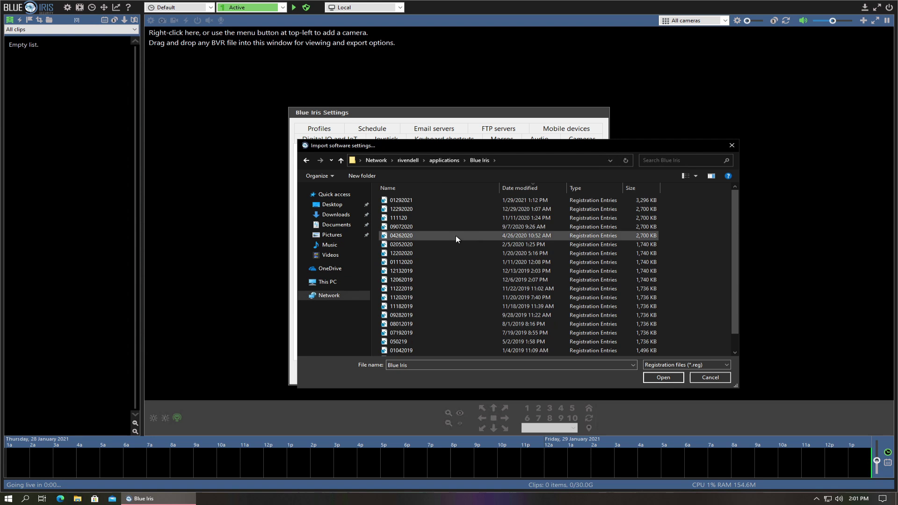
click(402, 201)
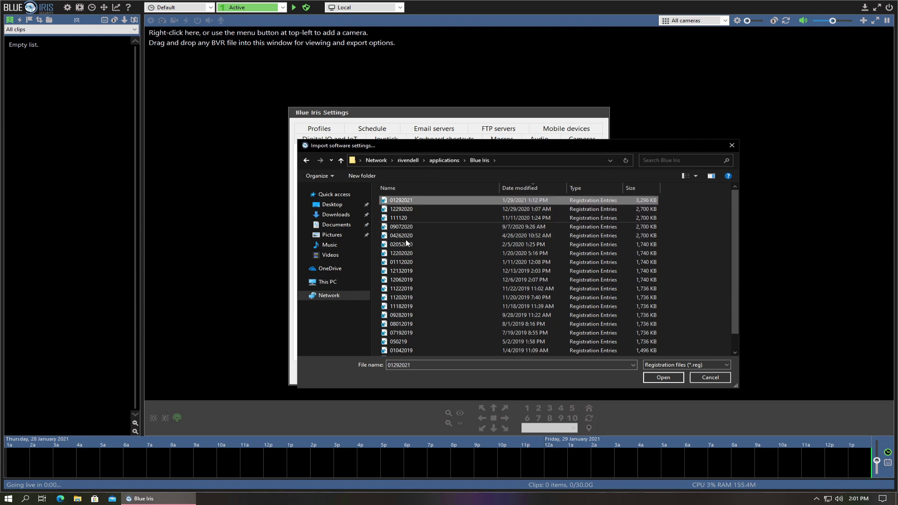
click(651, 379)
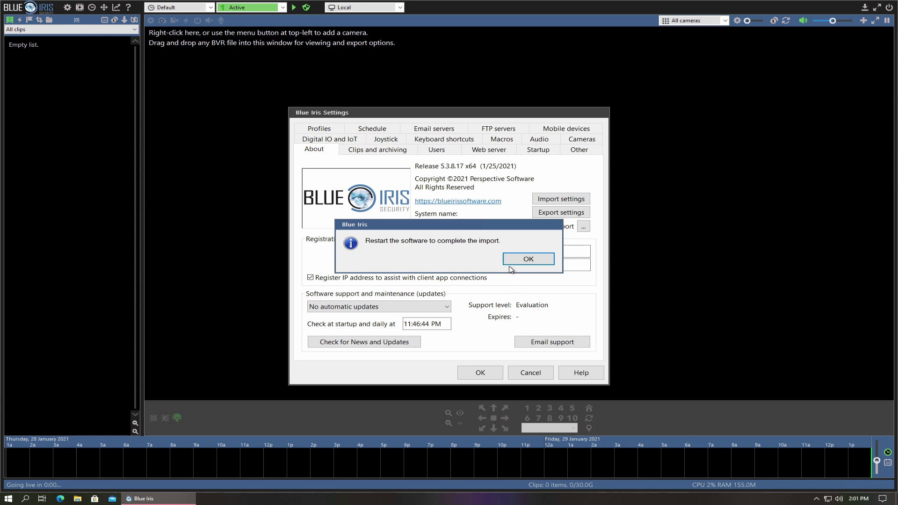
click(518, 261)
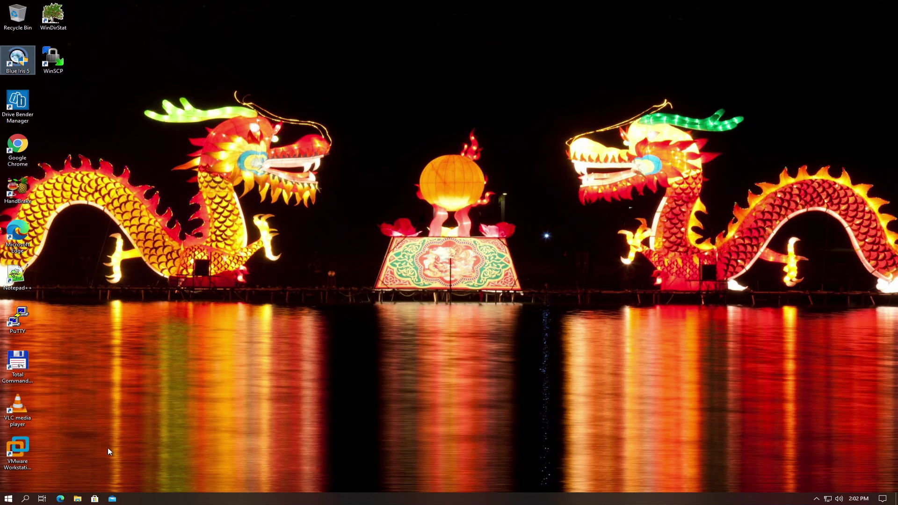
Open Task Manager in its detailed view, move the window aside and show the CPU performance graph.
right_click(9, 497)
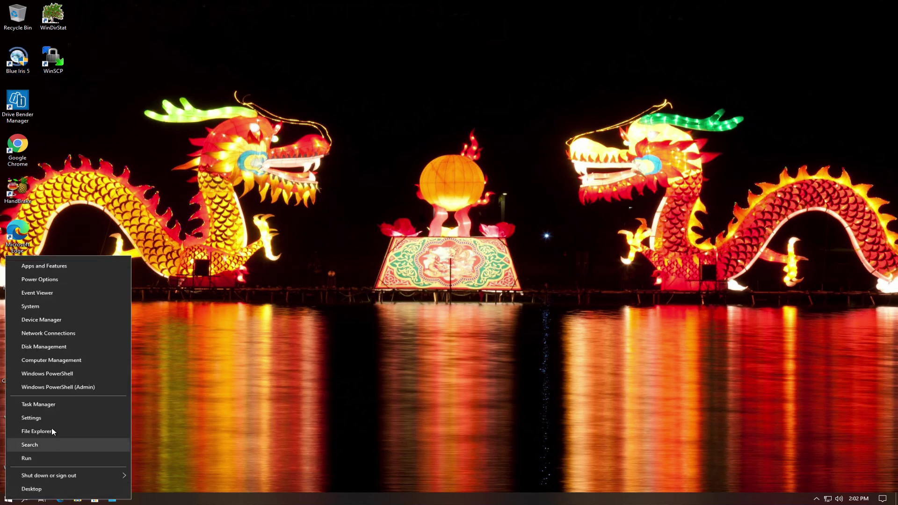
click(61, 410)
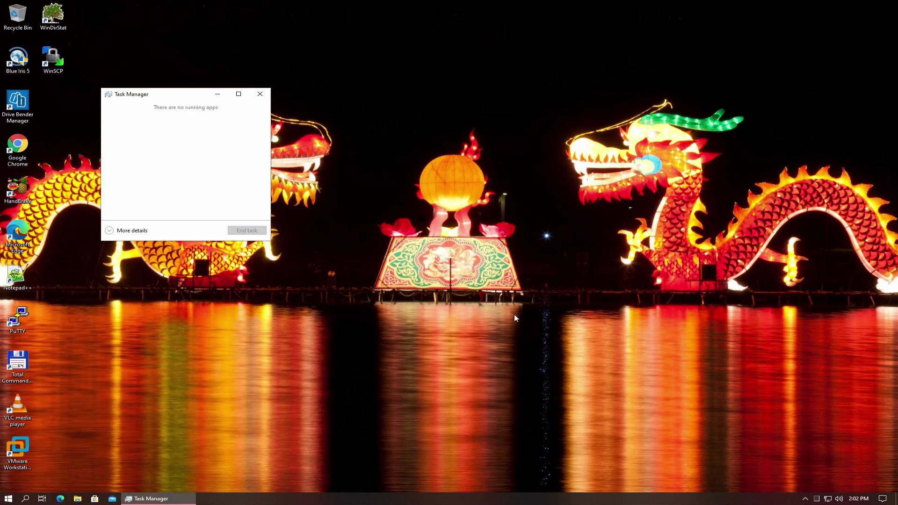
click(147, 231)
drag(226, 96, 707, 16)
click(627, 36)
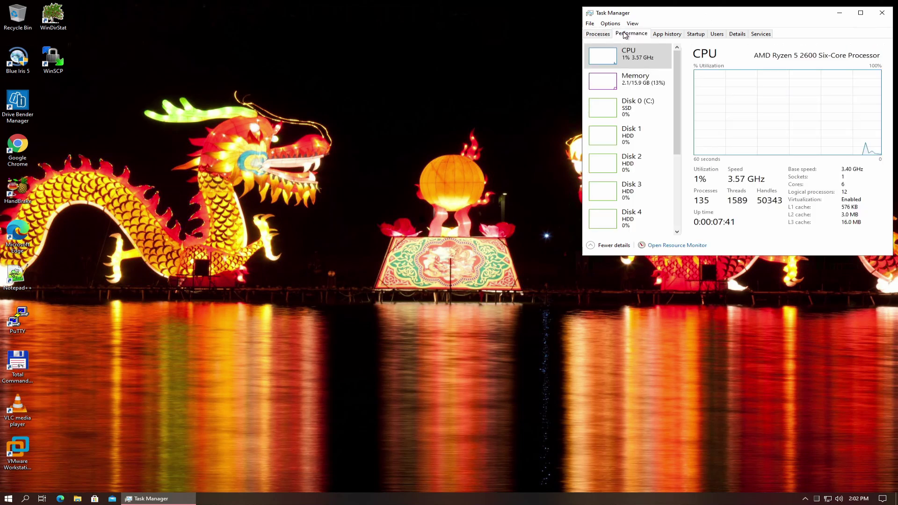
Make the Task Manager window taller and change the CPU graph to show logical processors.
drag(723, 255, 732, 401)
right_click(788, 185)
mouse_move(816, 189)
click(744, 198)
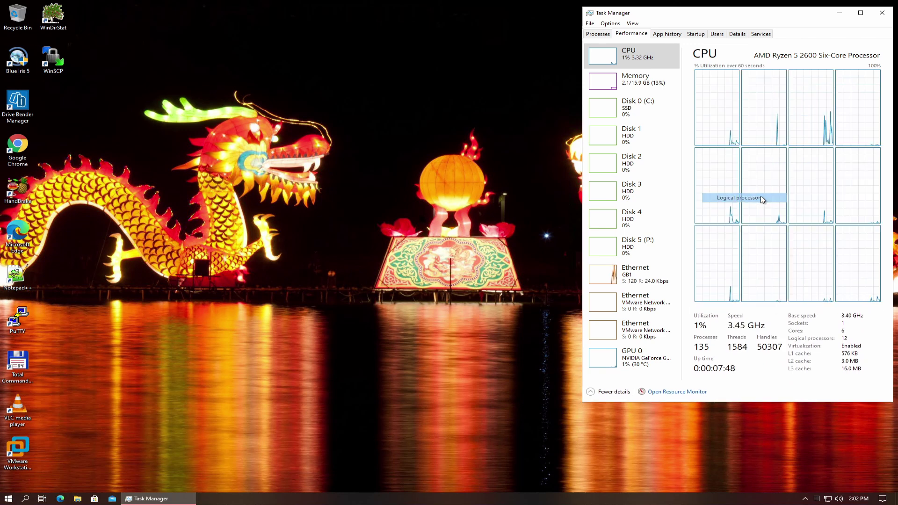
Launch Blue Iris 5 with administrator permission, continue in demo mode and dismiss the version 4 uninstall notice.
double_click(17, 60)
click(398, 307)
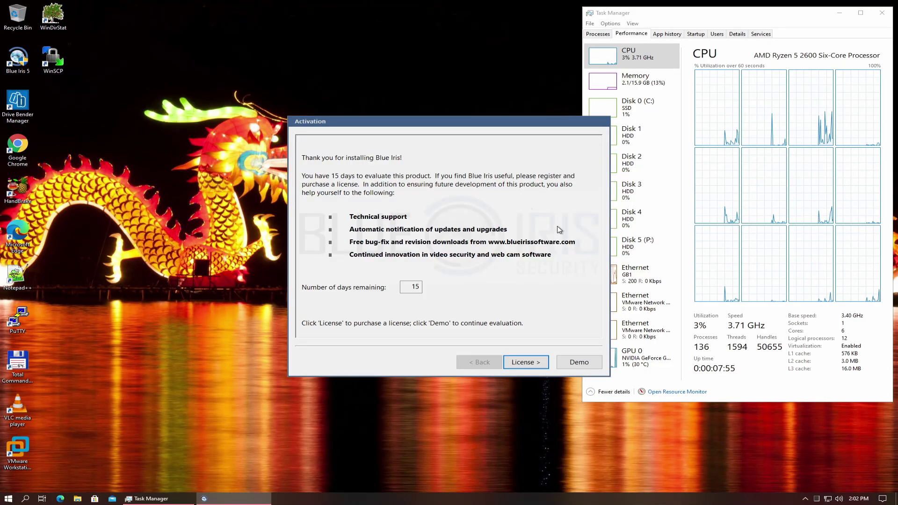
click(579, 362)
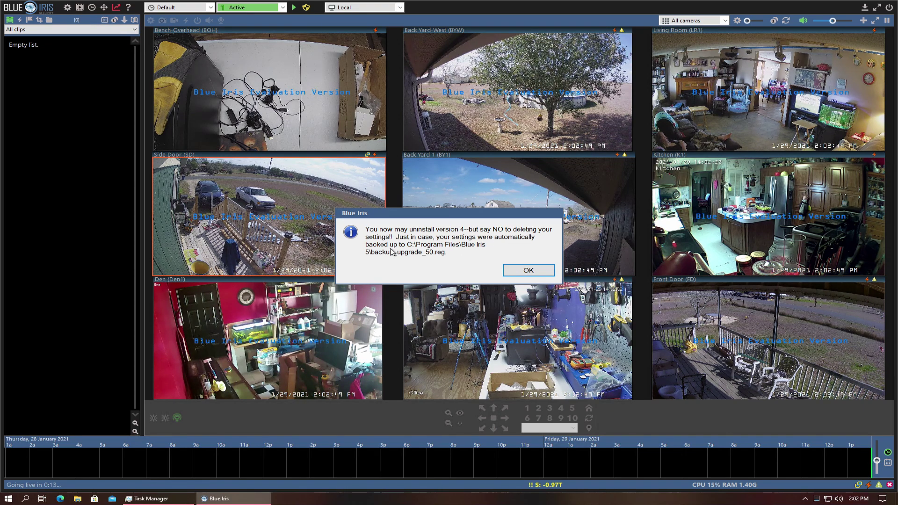
click(535, 272)
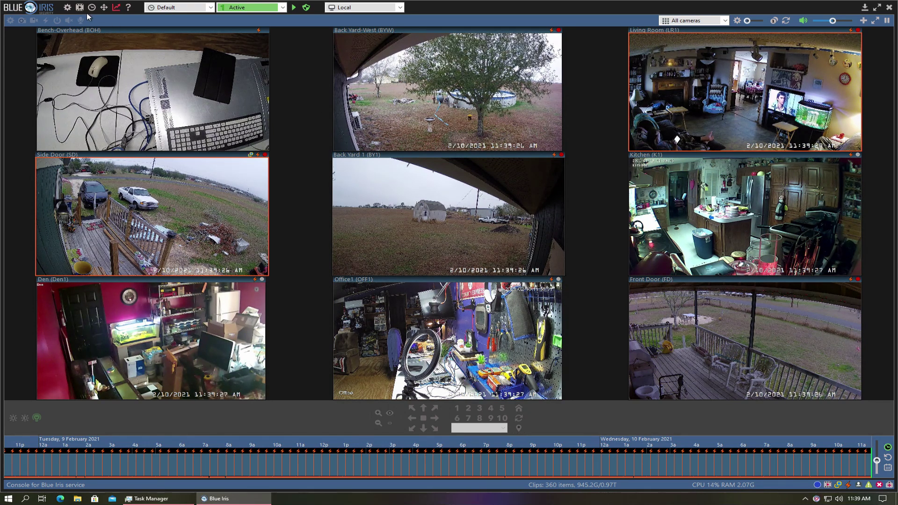
Review the clips and archiving settings for the New and Stored folders in the Blue Iris settings.
click(68, 7)
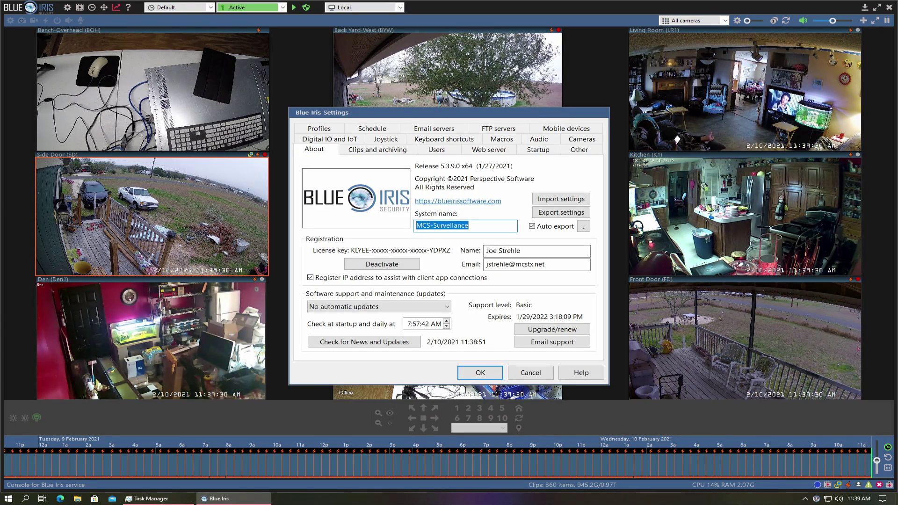
click(377, 149)
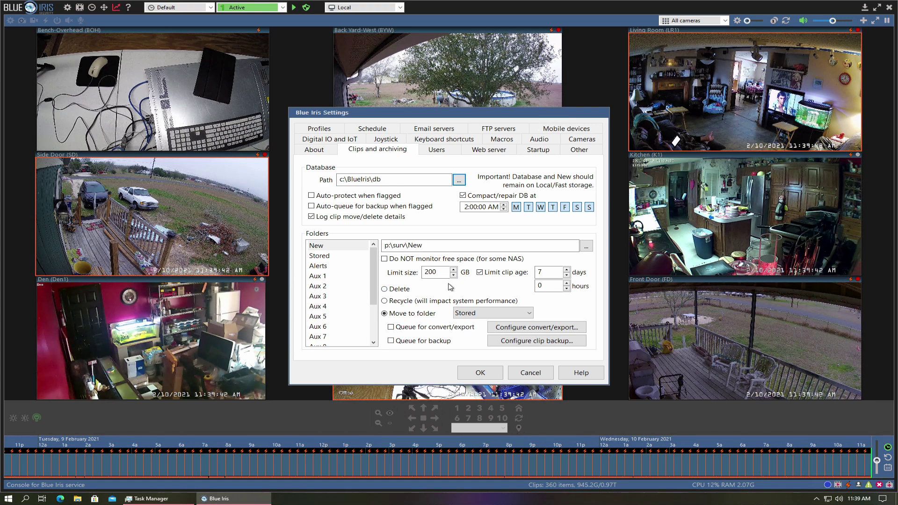
click(329, 257)
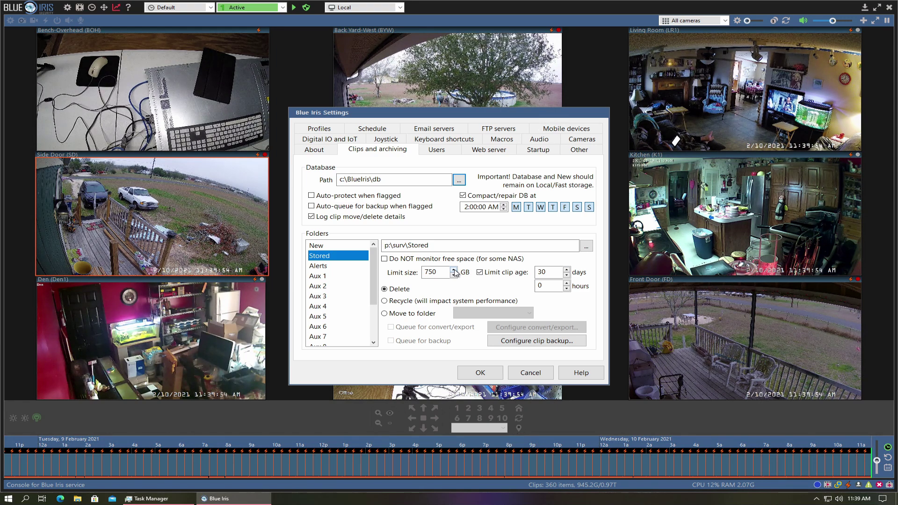
Browse to the surv folder on the Pool1 (P:) drive and inspect the contents of its Alerts and New subfolders.
click(78, 498)
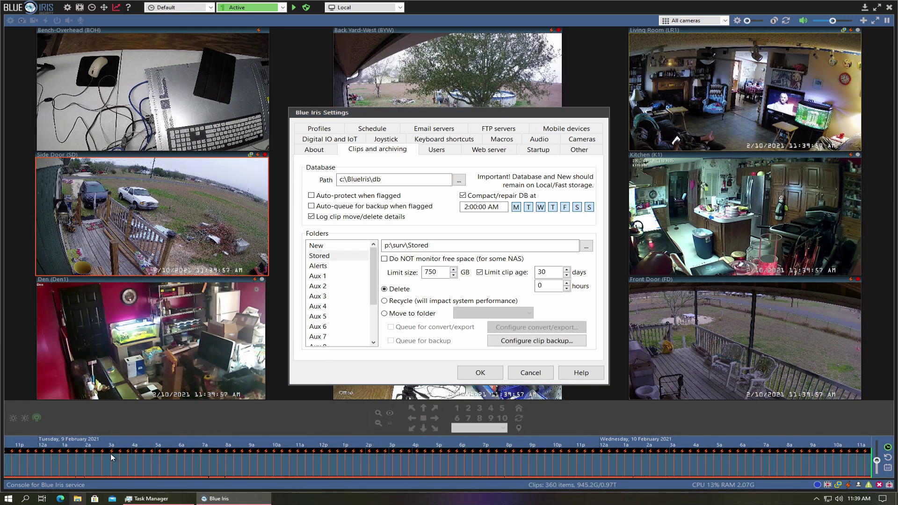
click(234, 254)
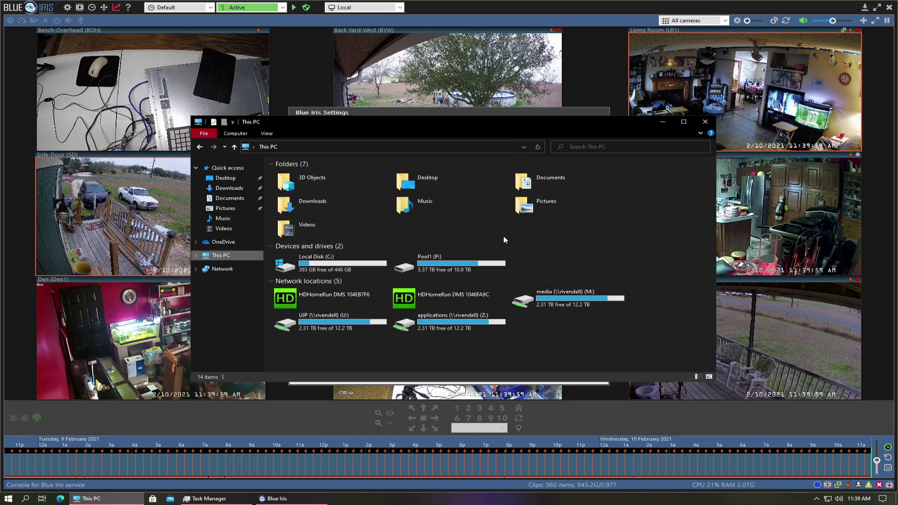
double_click(473, 264)
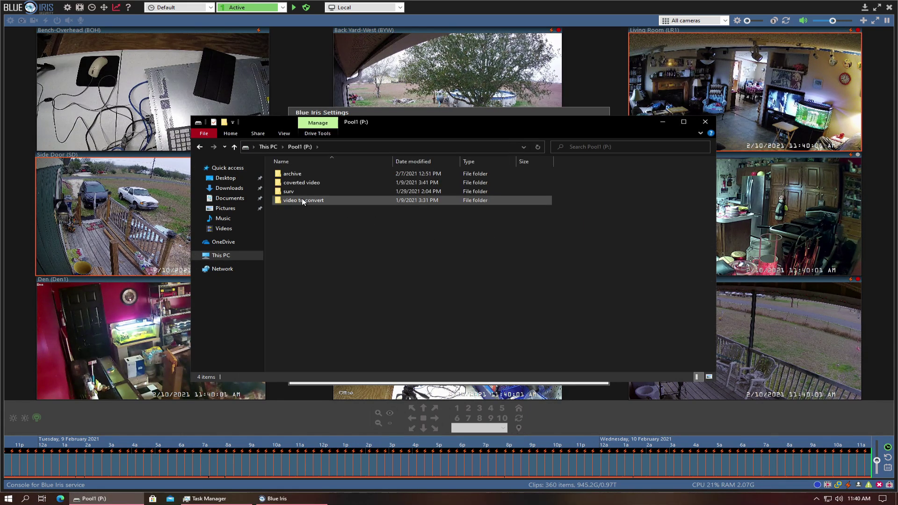
double_click(299, 196)
double_click(312, 175)
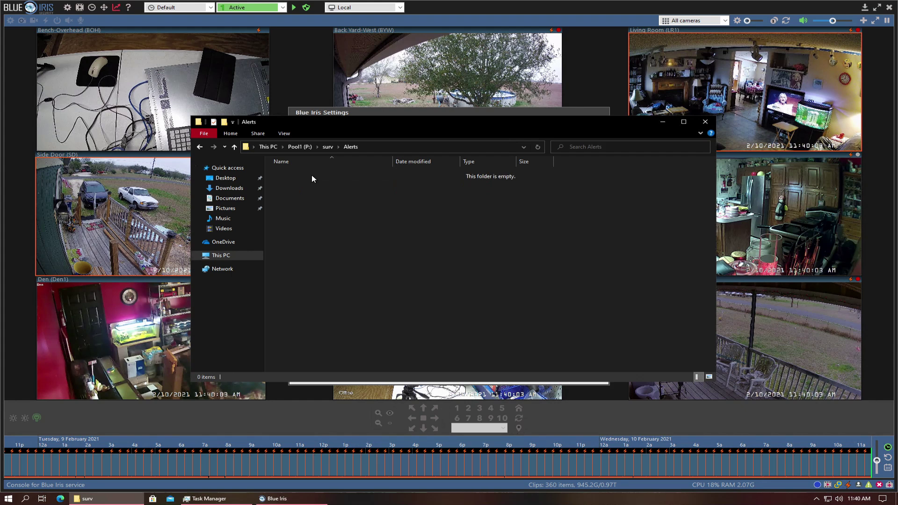
click(200, 146)
double_click(289, 182)
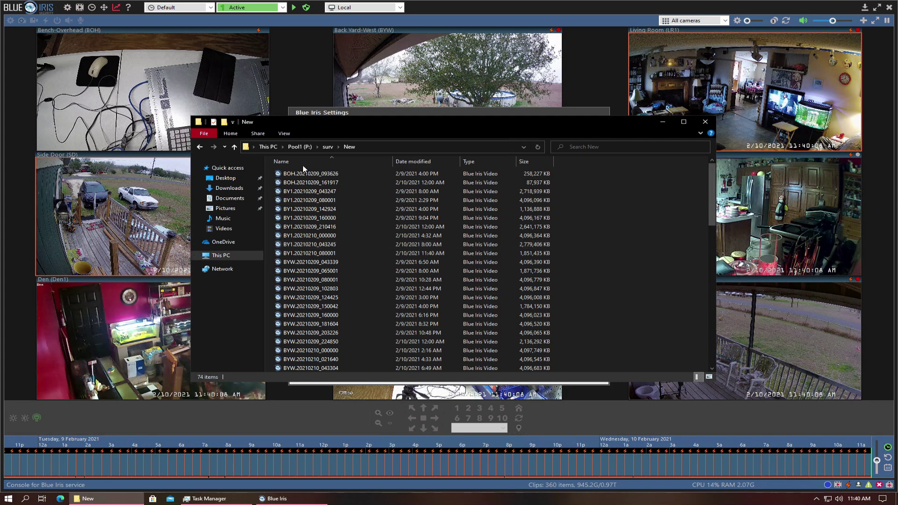
click(203, 147)
Check the size of the New folder in its properties and close them without changes.
right_click(288, 182)
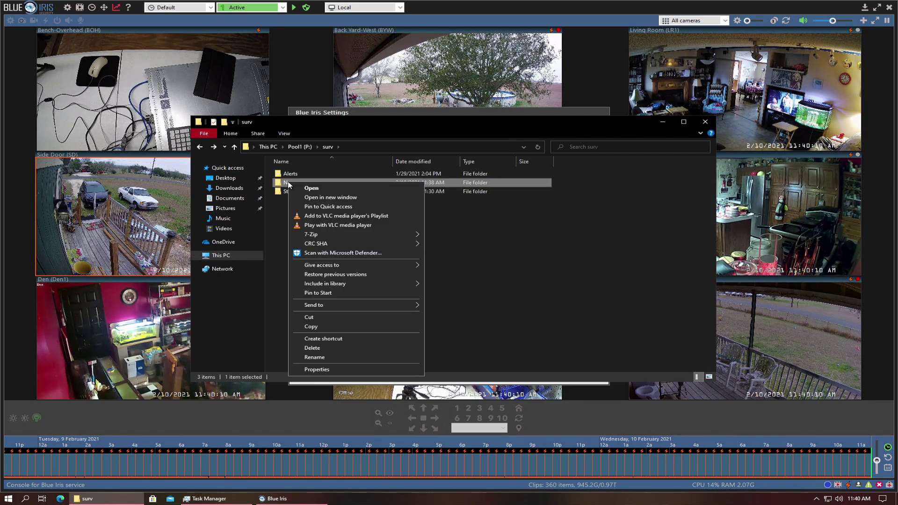
click(341, 369)
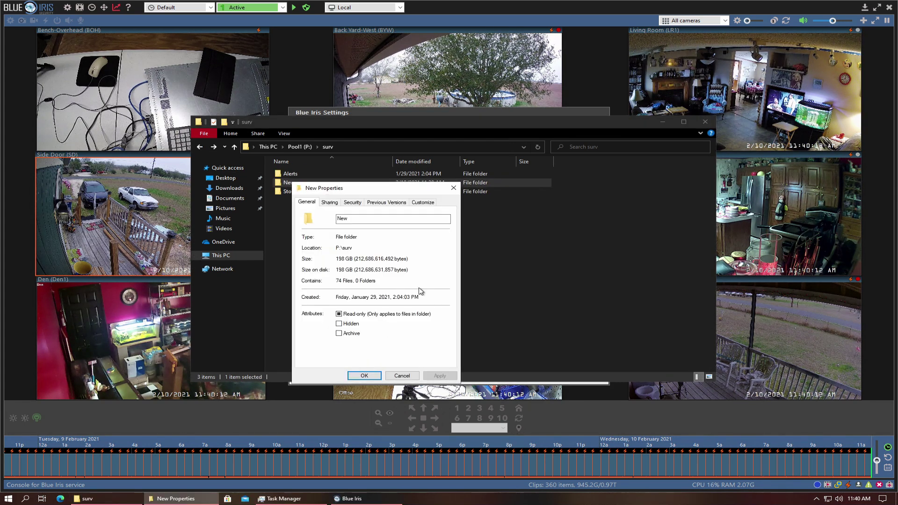
click(402, 376)
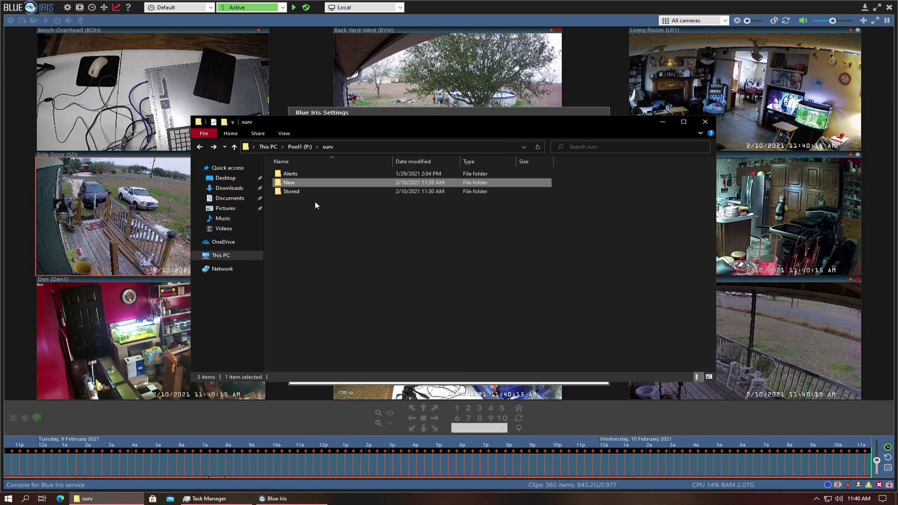
View the properties of the Stored folder in surv and close them without changes.
click(295, 192)
right_click(296, 193)
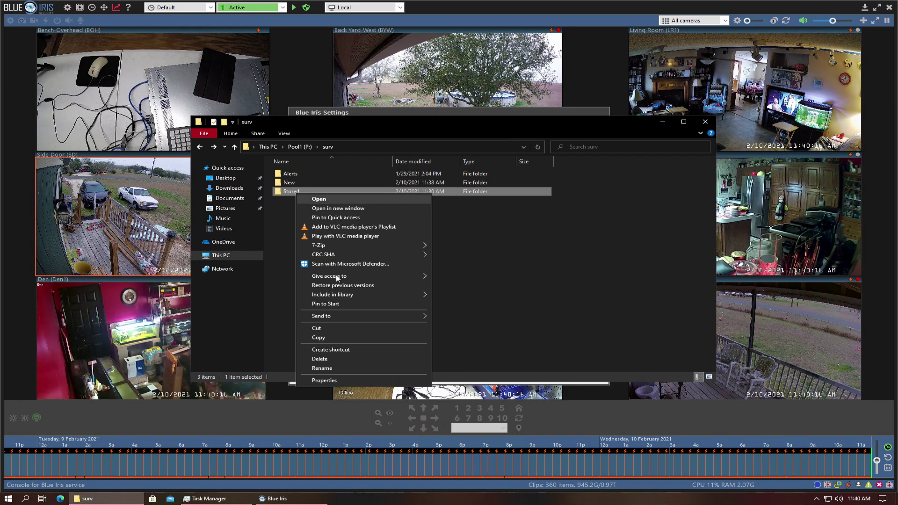
click(343, 381)
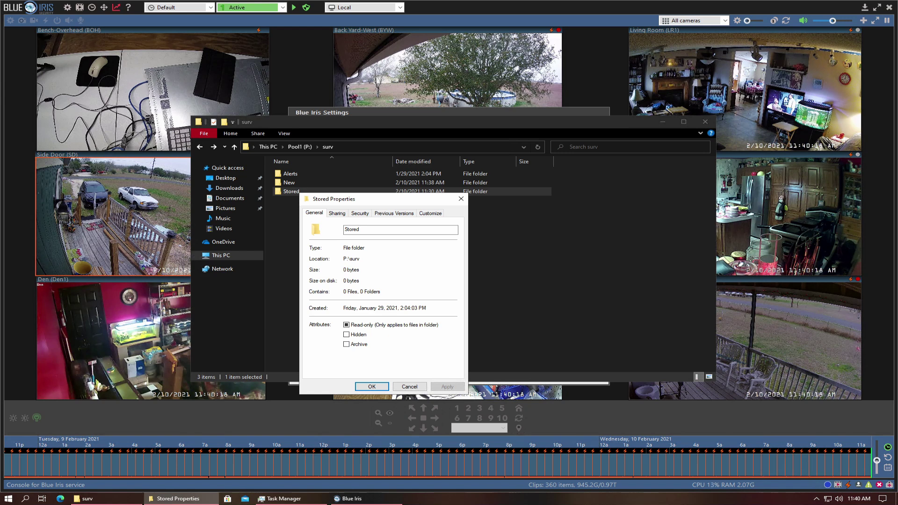
click(406, 387)
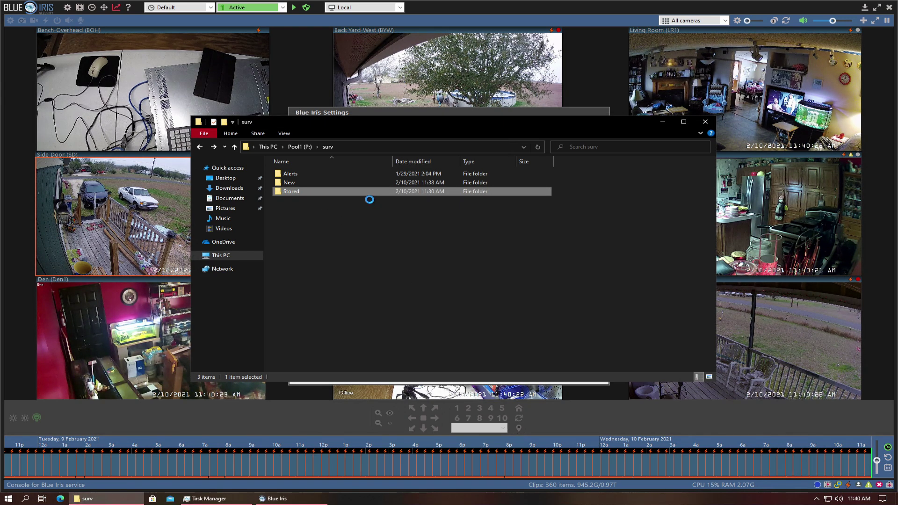
Inspect the clips inside the Stored folder, return to surv and check the Stored folder's size in its properties again.
double_click(300, 193)
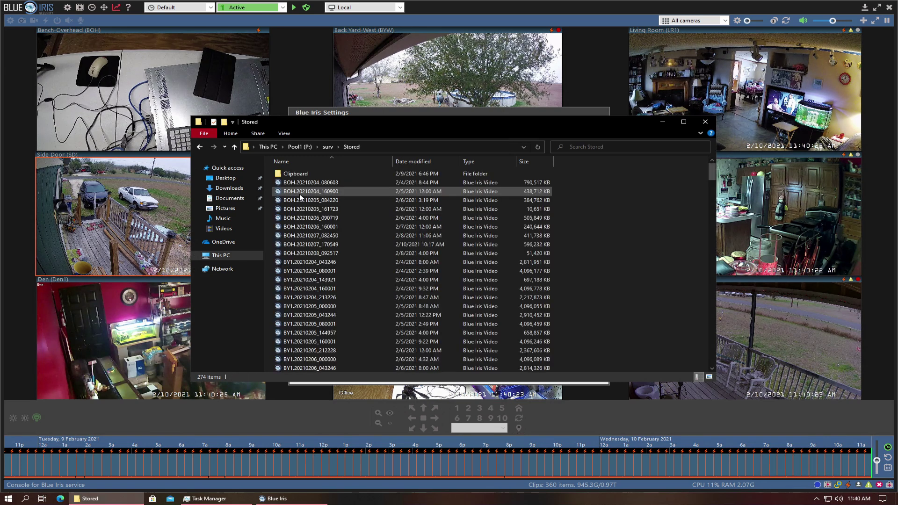
key(alt+Left)
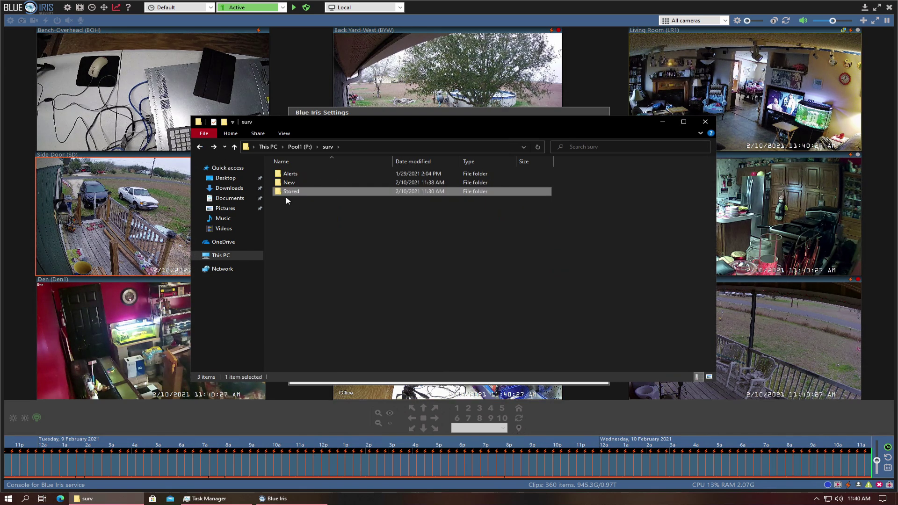
right_click(287, 190)
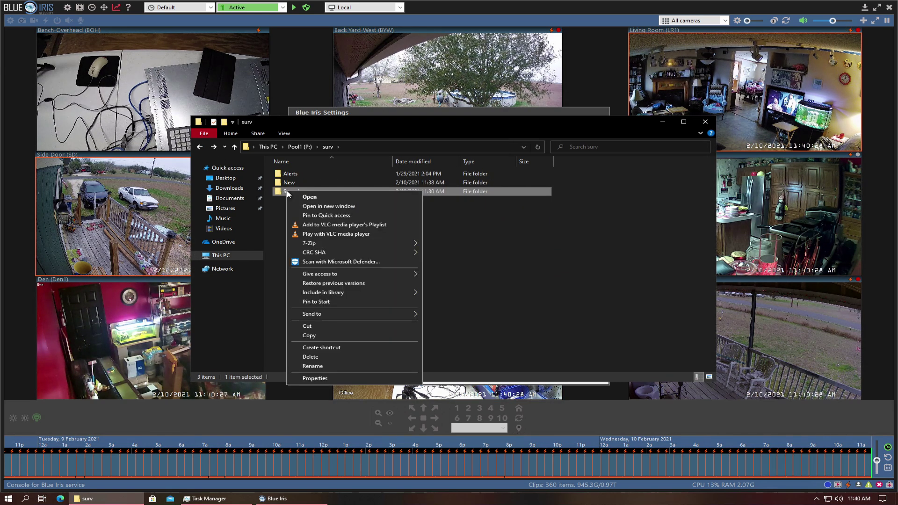
click(328, 379)
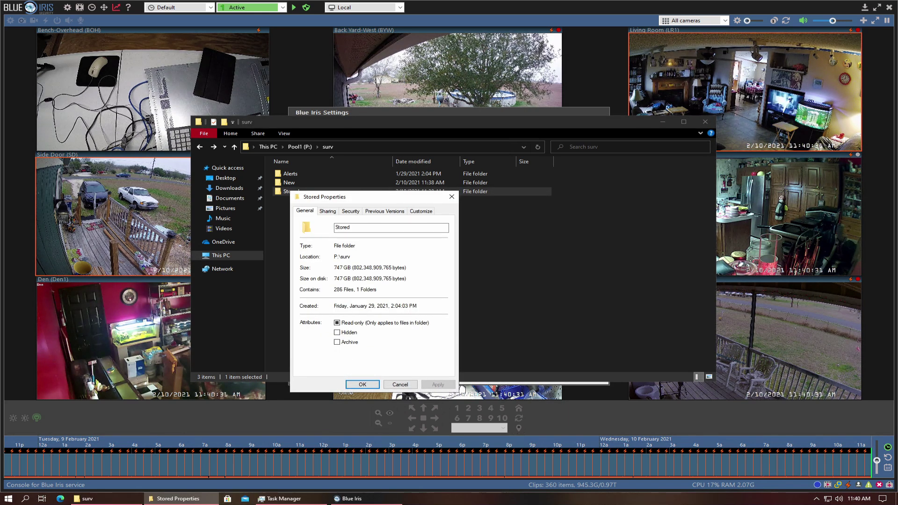
Close the Stored folder's properties, go back to the Pool1 (P:) drive and switch to the Blue Iris settings.
click(354, 386)
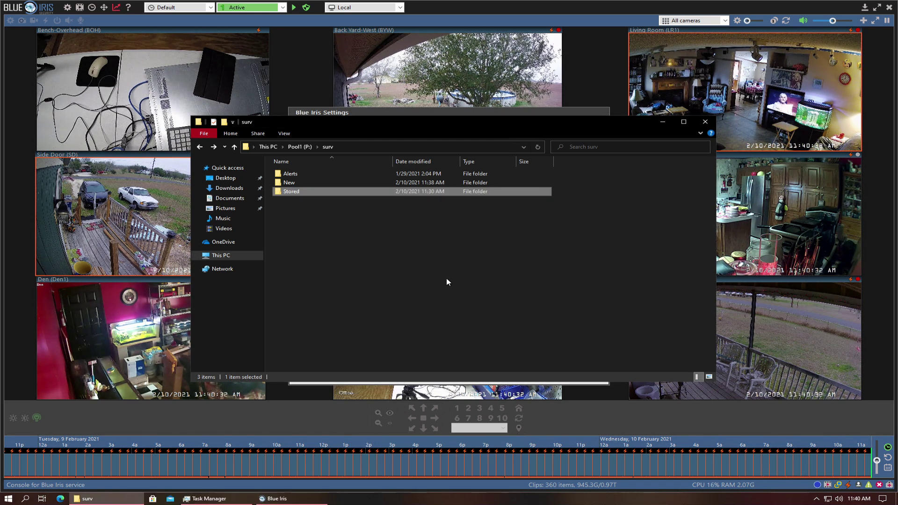
click(201, 147)
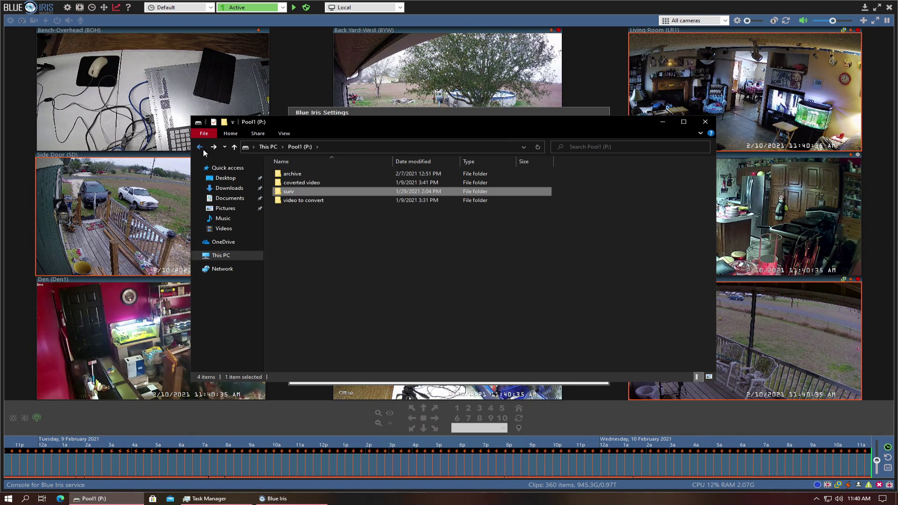
click(273, 499)
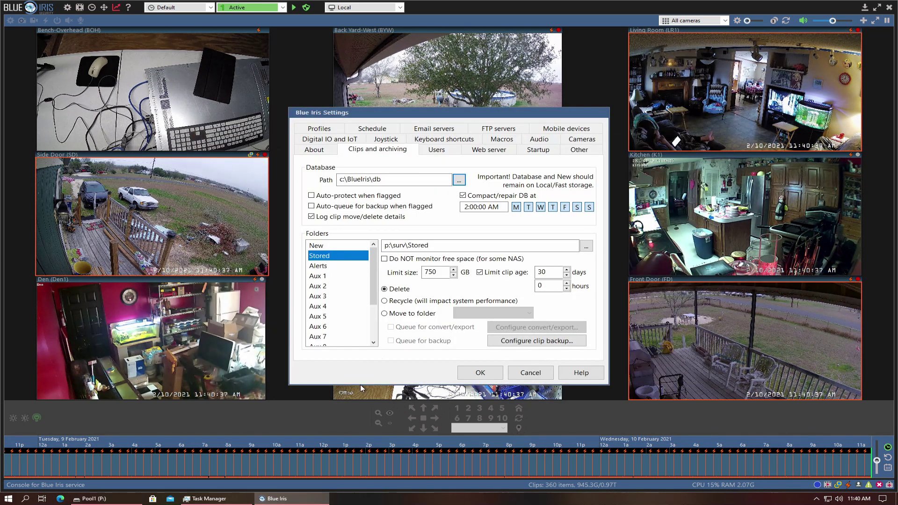
Set the clip storage size limit to 400 GB for the New folder and 950 GB for the Stored folder.
click(334, 246)
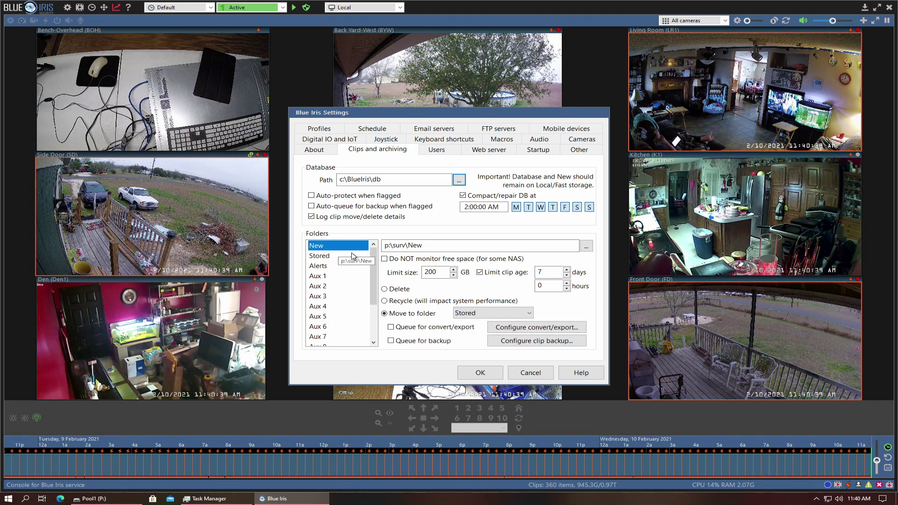
click(453, 270)
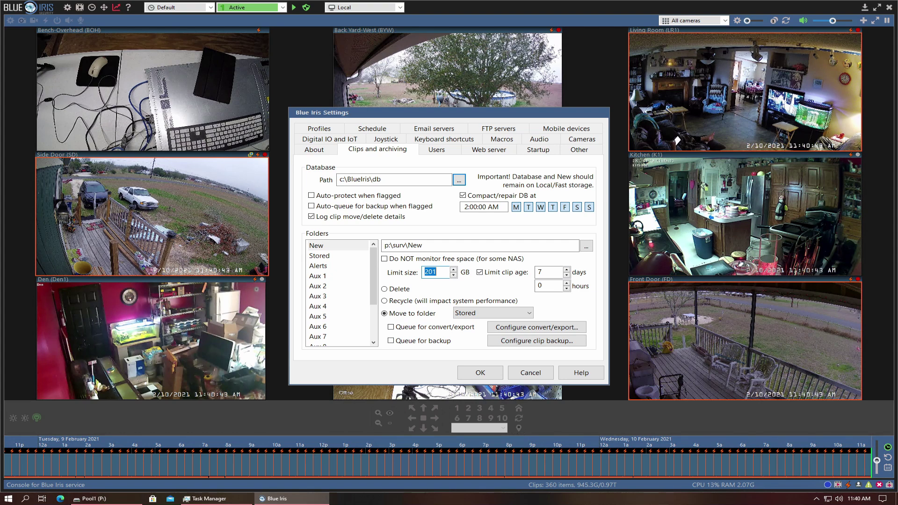
text(400)
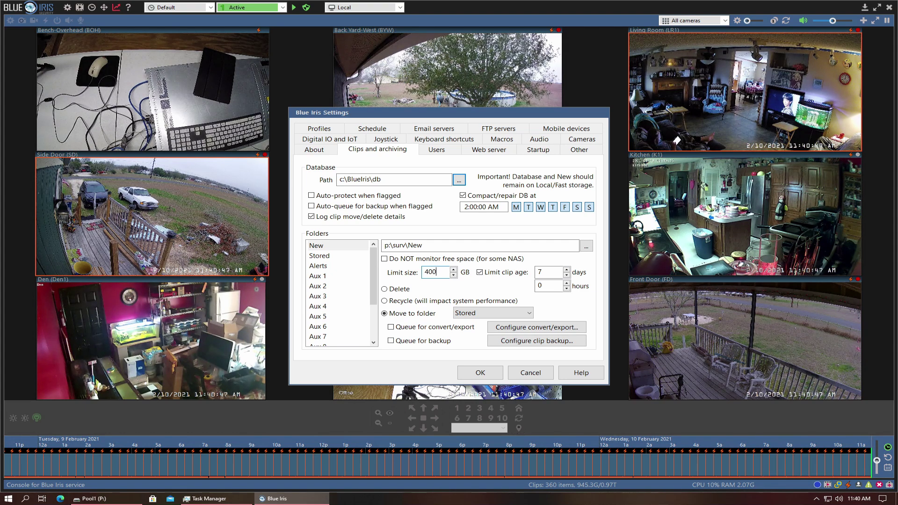
click(367, 256)
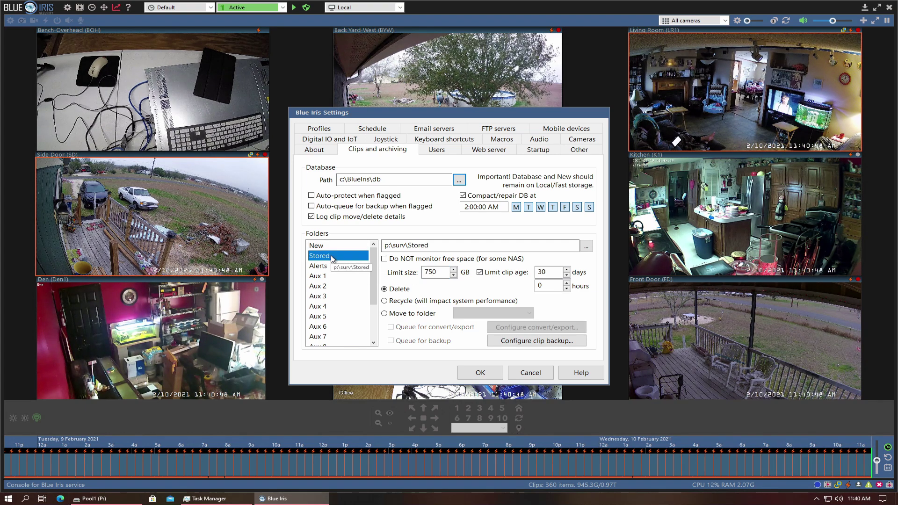
drag(437, 272, 429, 273)
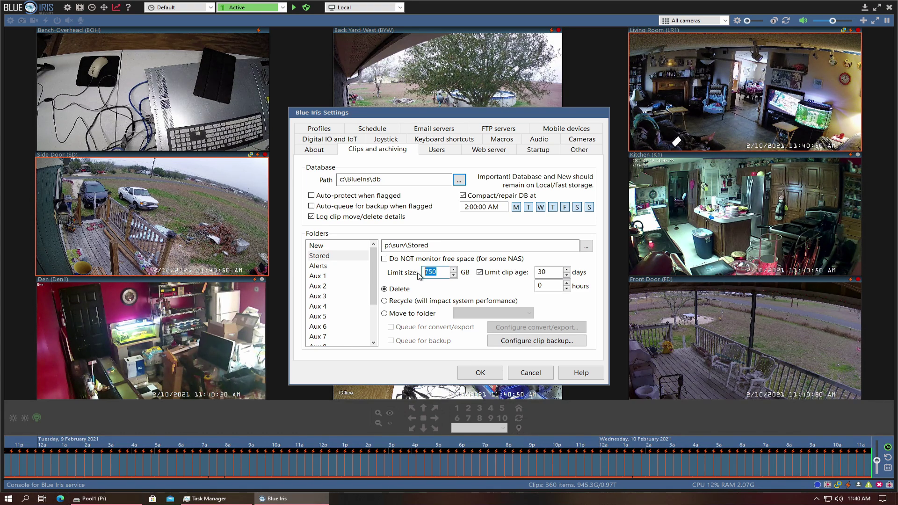
text(950)
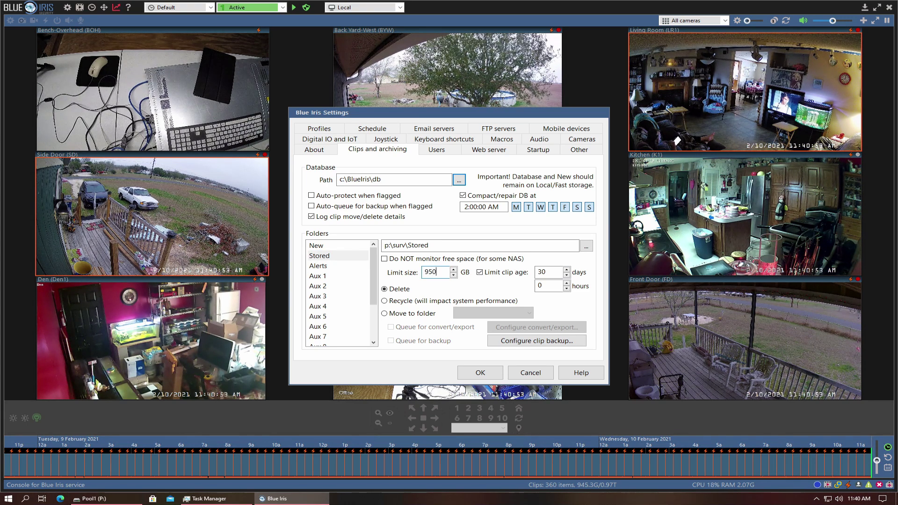
Set the Alerts folder's size limit to 200 GB and save the clip and archiving settings.
click(323, 266)
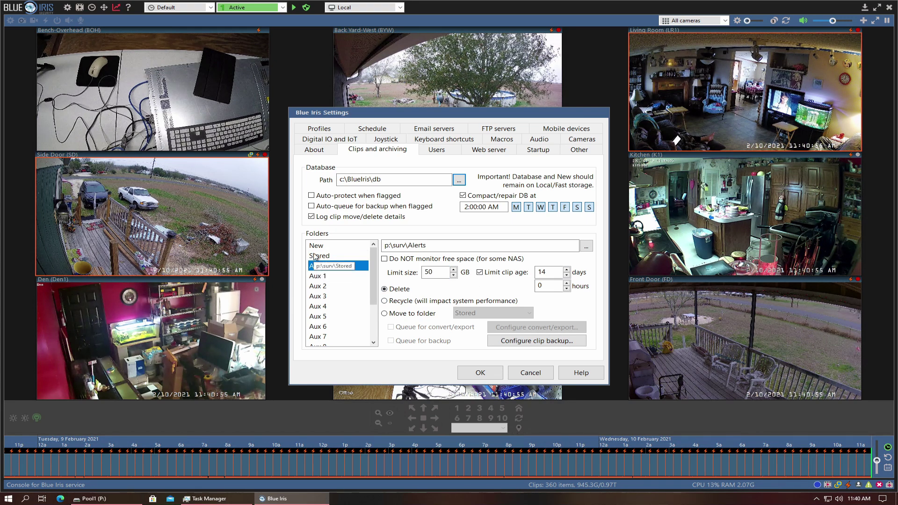
click(317, 256)
click(319, 266)
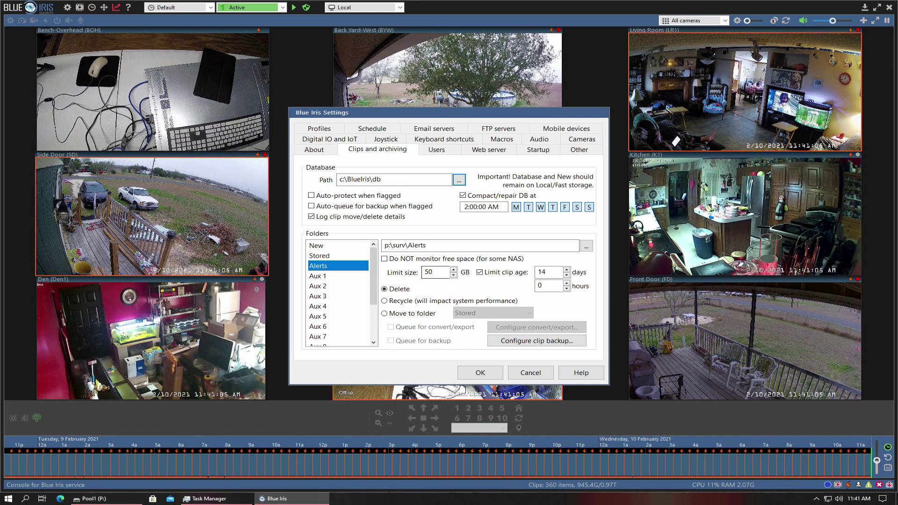
double_click(435, 272)
text(200)
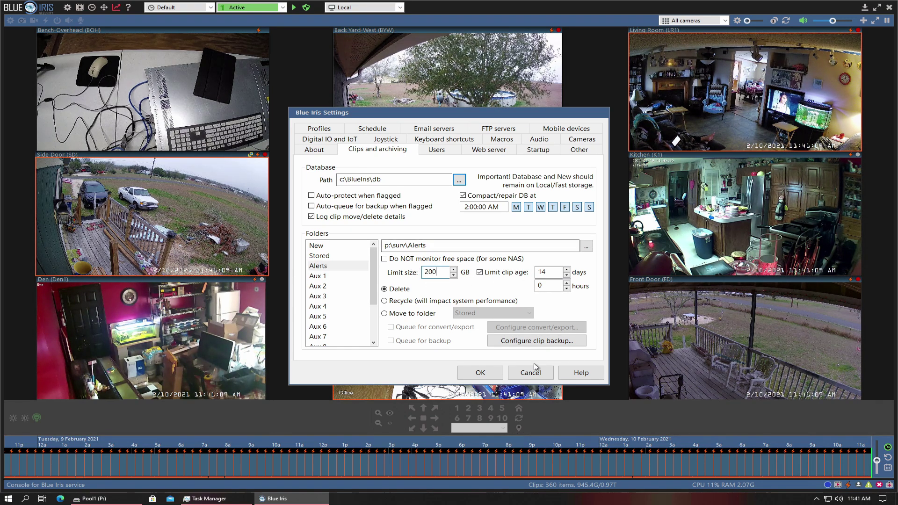
click(481, 373)
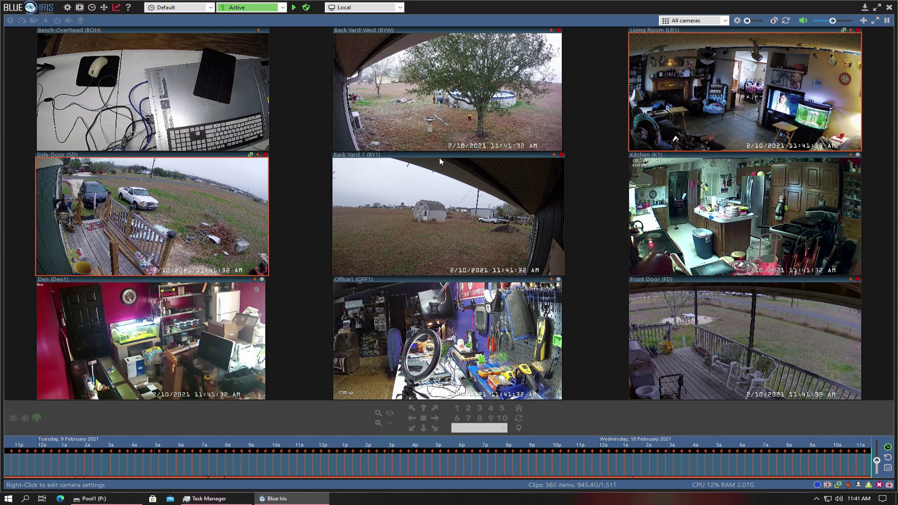
Review the clips and archiving settings and the startup options, including running as a Windows service, and leave without changes.
click(68, 10)
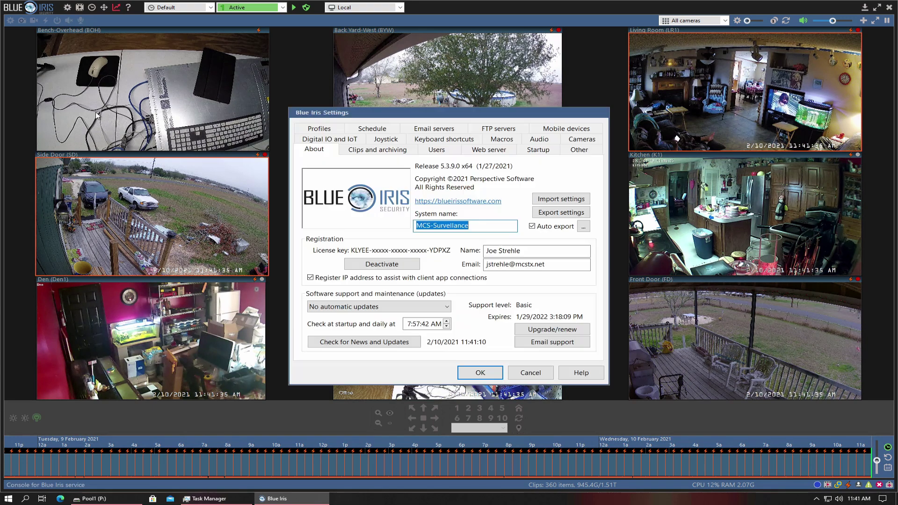
click(389, 151)
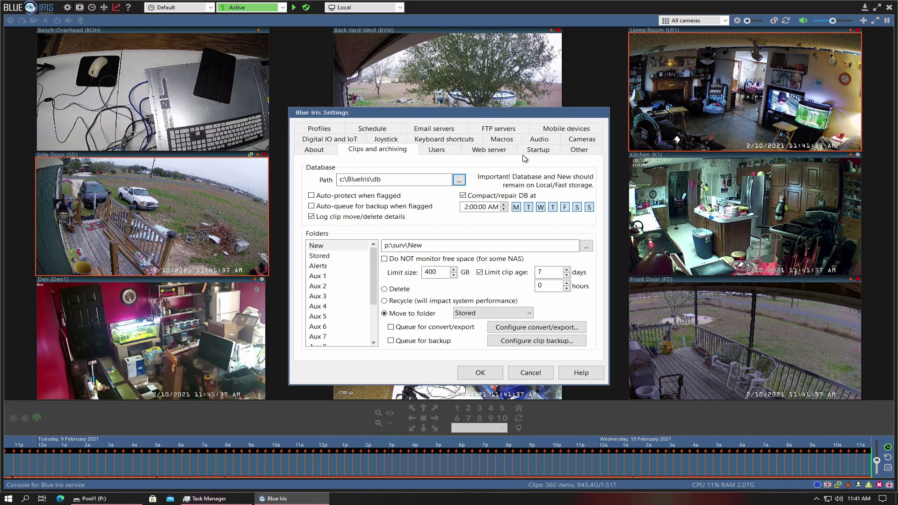
click(538, 150)
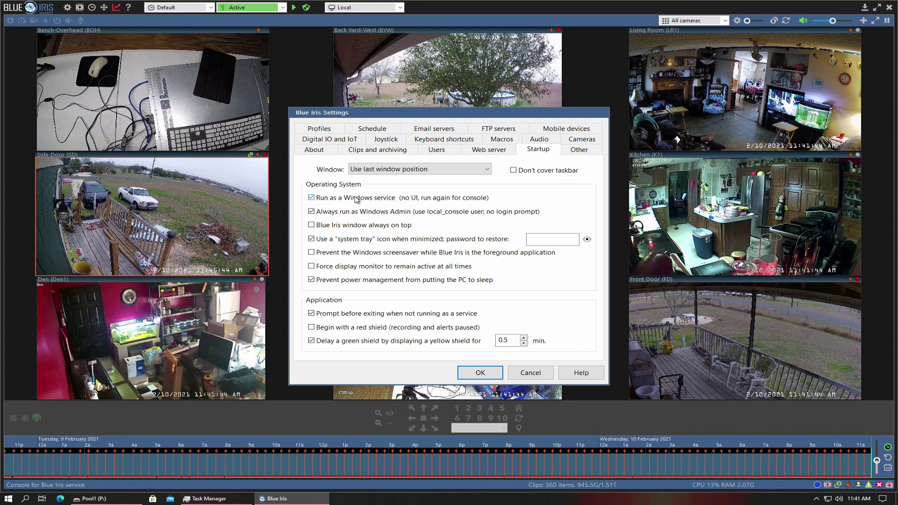
click(378, 150)
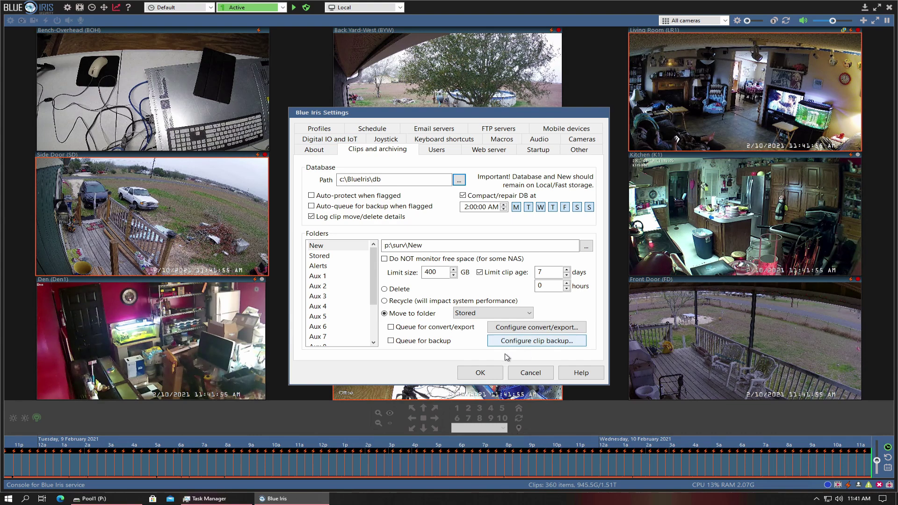
click(532, 374)
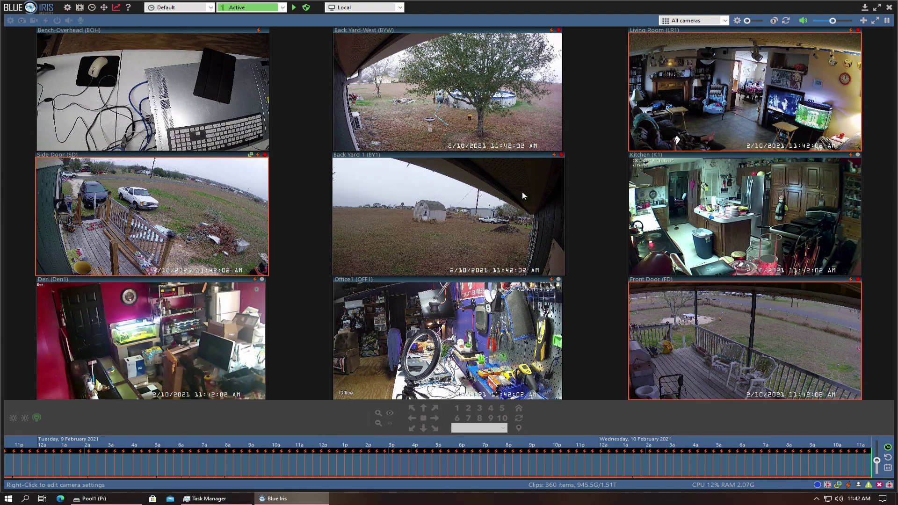
Open the Living Room camera's settings and examine its trigger and video configuration.
right_click(723, 98)
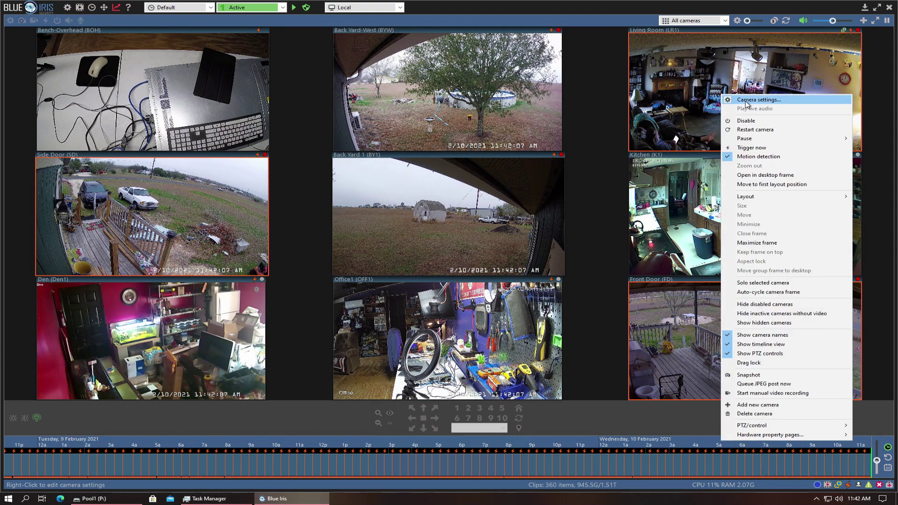
click(747, 101)
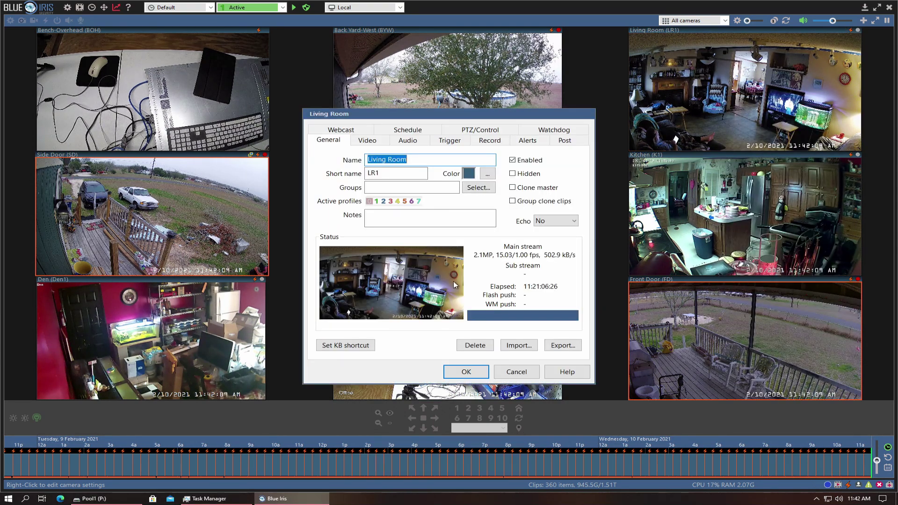
click(448, 141)
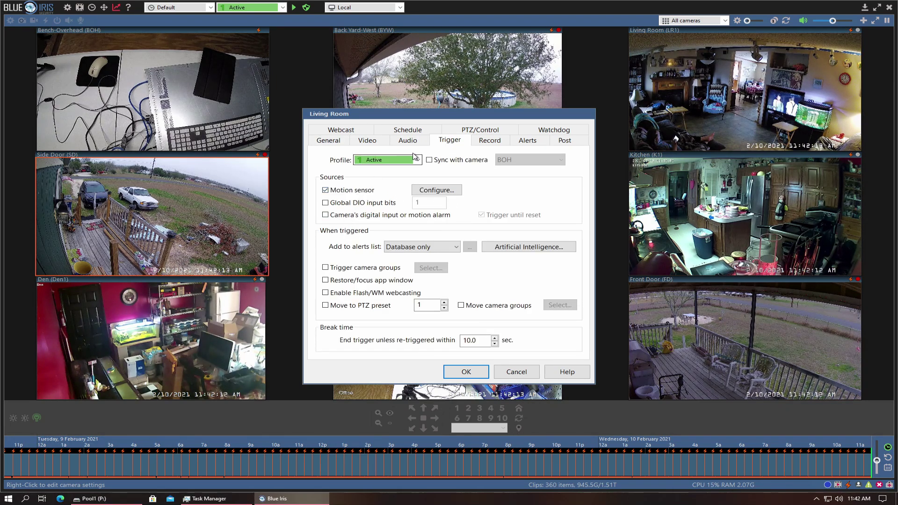
click(367, 141)
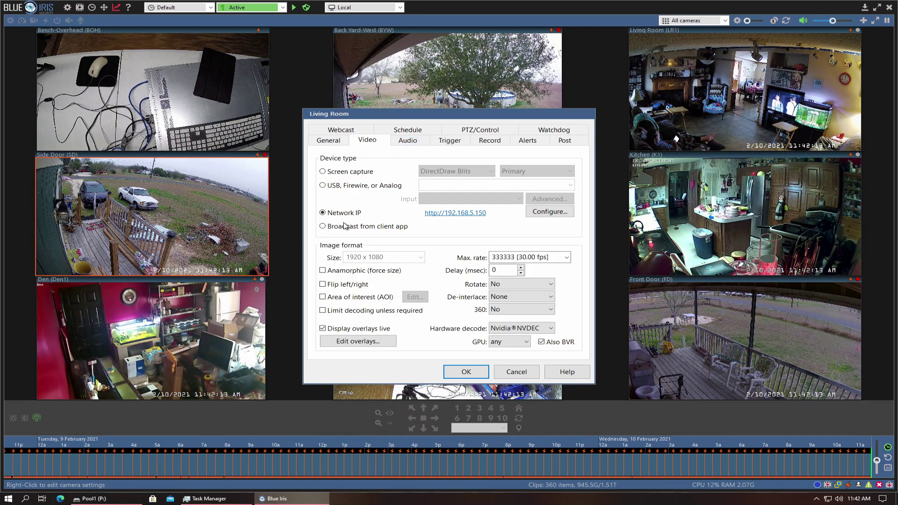
Examine the Living Room camera's recording options and its video file format and compression, cancelling without changes.
click(490, 142)
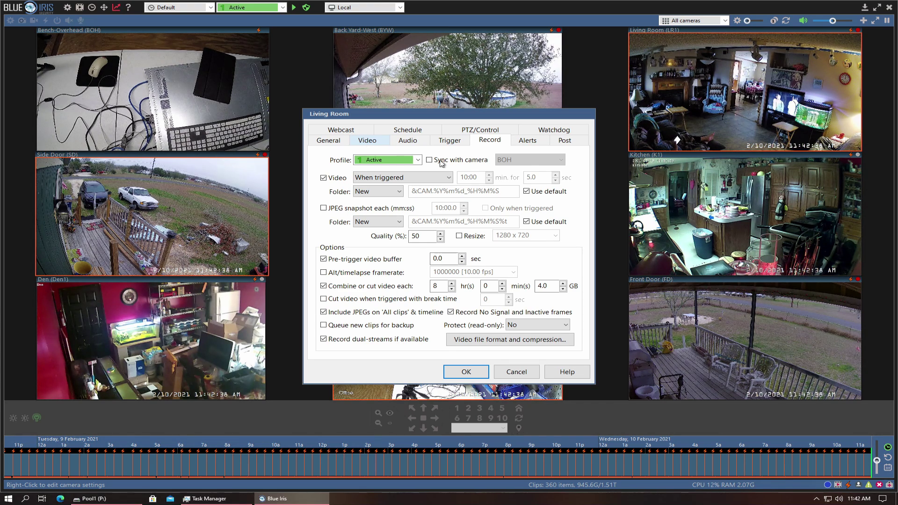
click(503, 343)
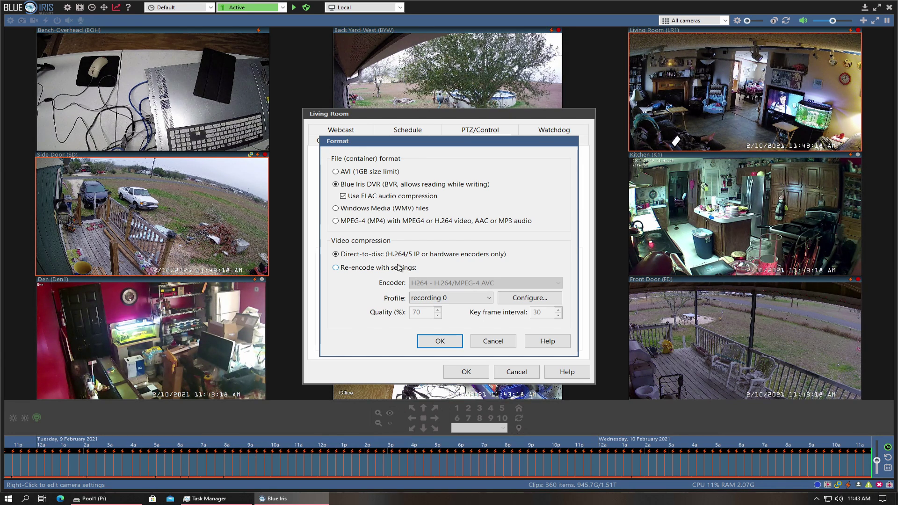
click(501, 347)
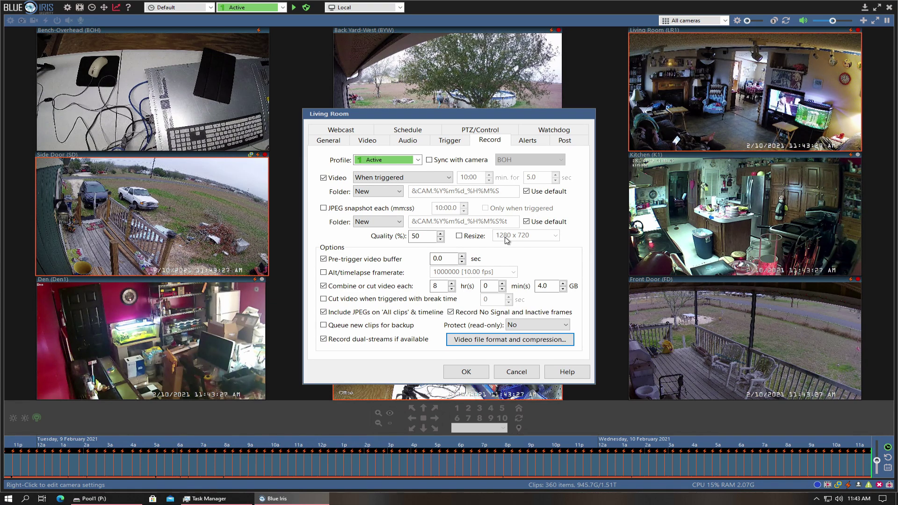
Bring up the Living Room camera's video settings, check GPU 0's performance in Task Manager and return to the camera settings.
click(372, 143)
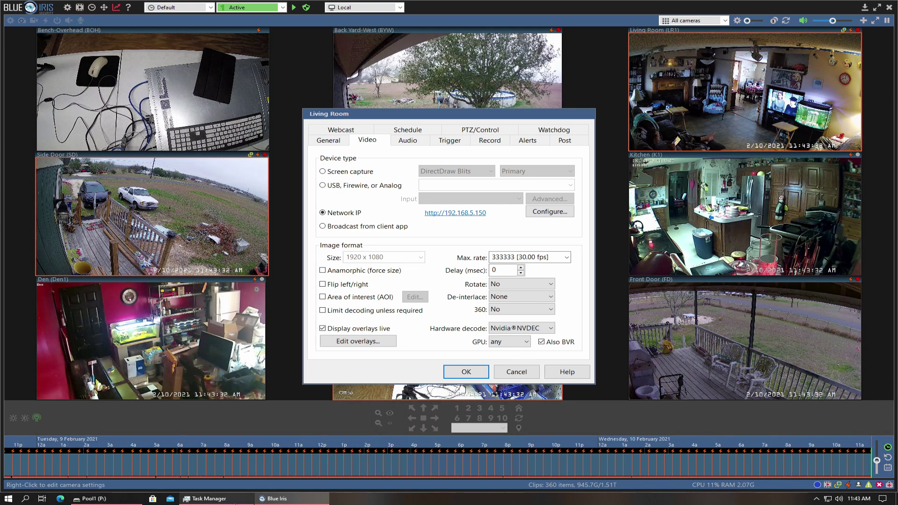
click(206, 498)
click(645, 303)
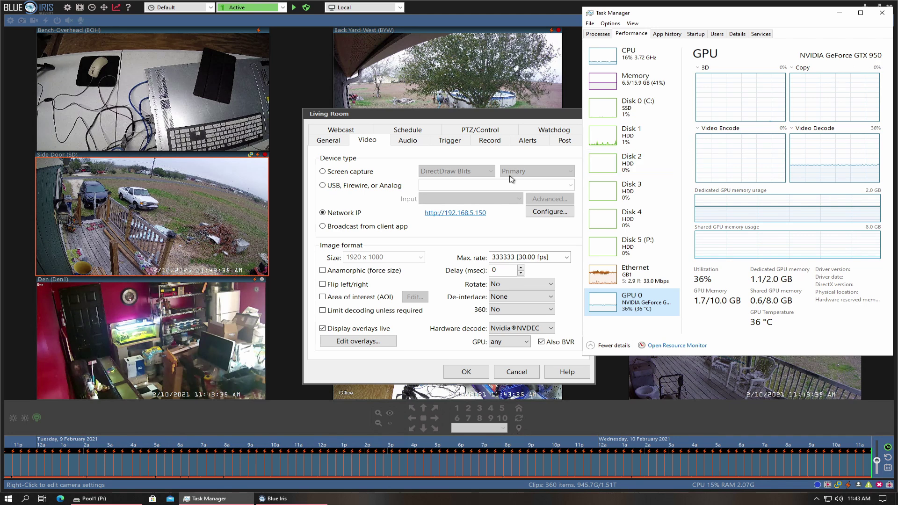
click(387, 119)
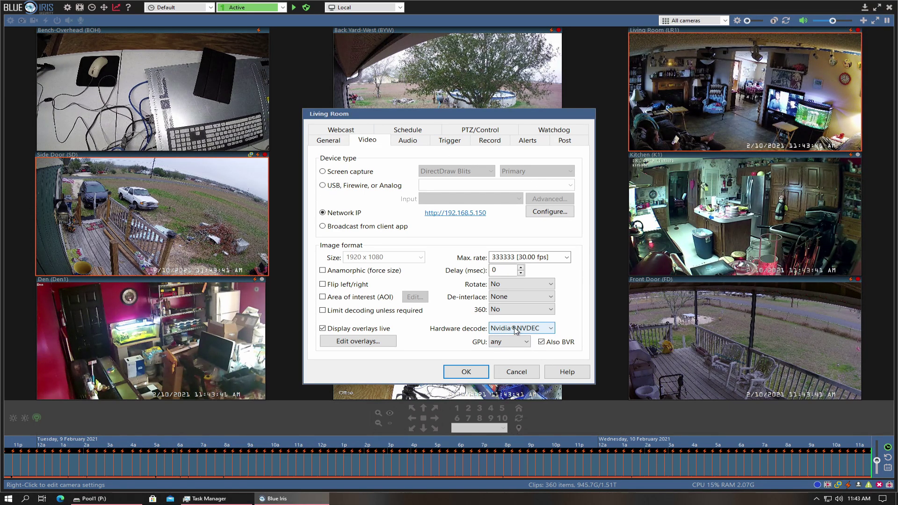
Inspect the available hardware decode options for the Living Room camera, keep Nvidia NVDEC and cancel out of its settings.
click(550, 330)
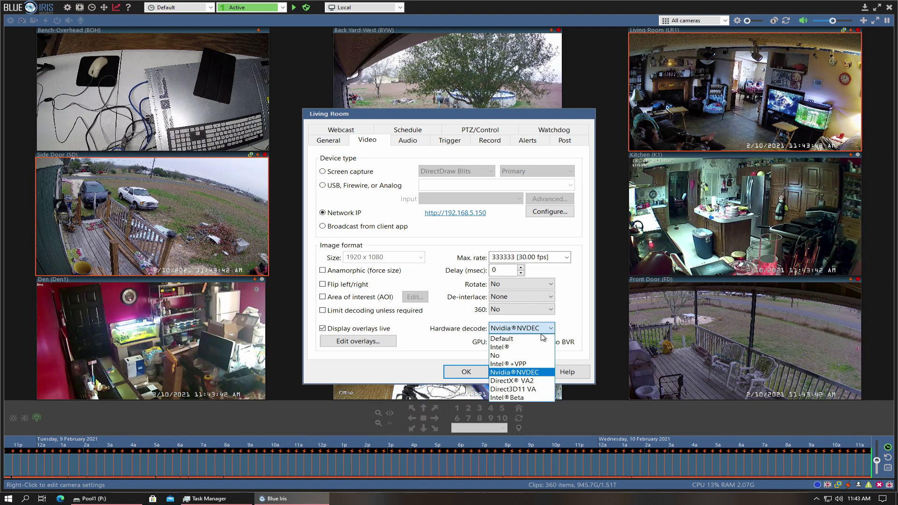
click(530, 373)
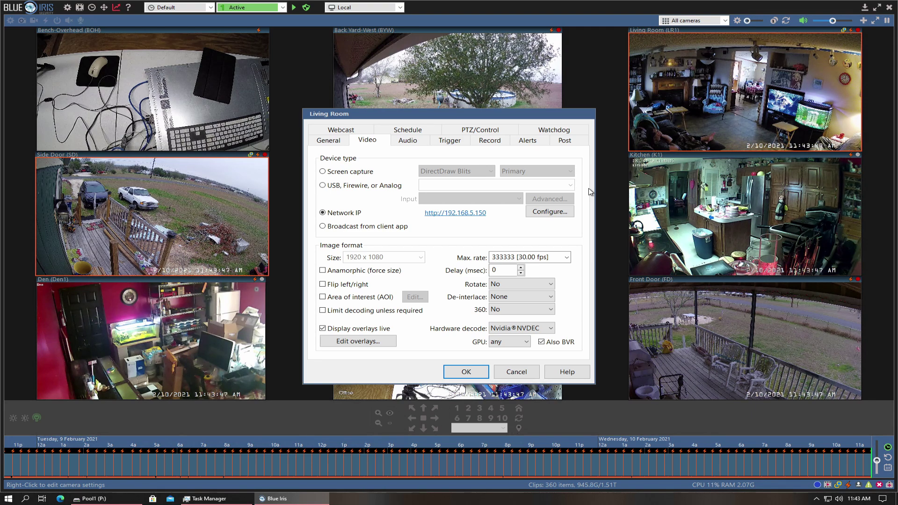
click(552, 329)
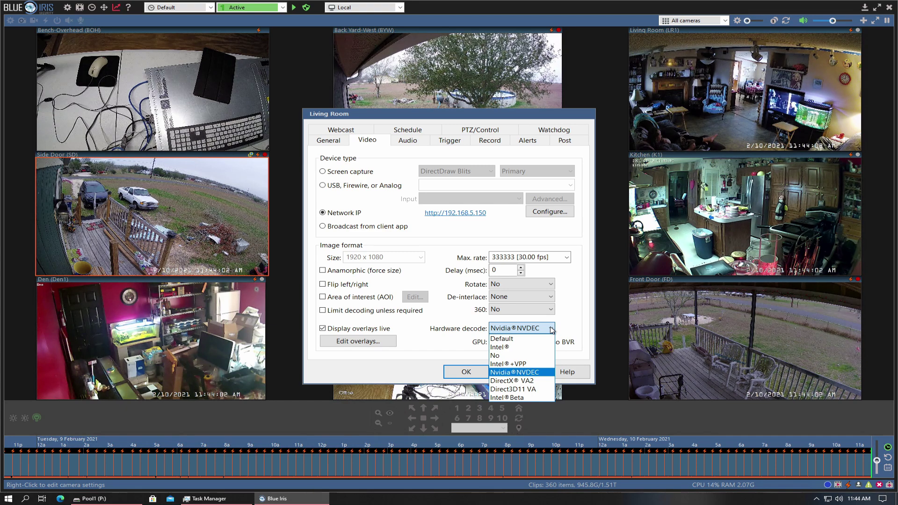
click(552, 330)
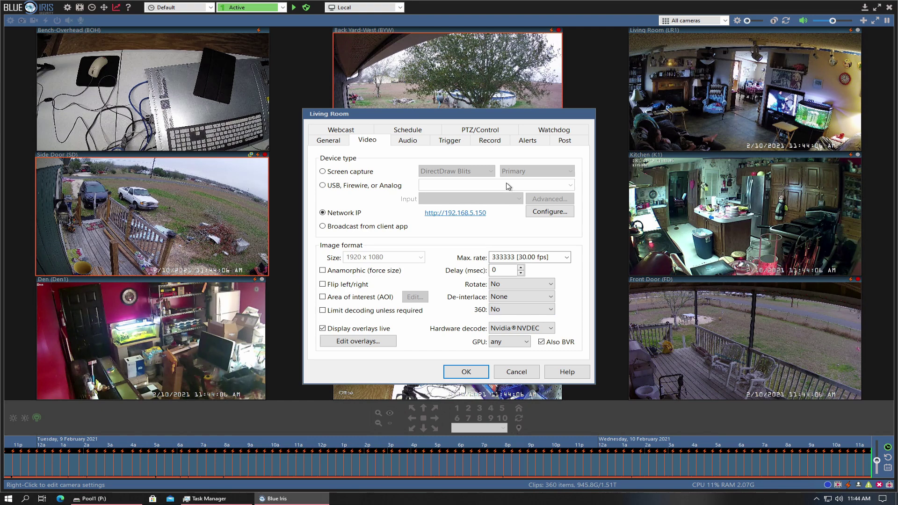
click(527, 374)
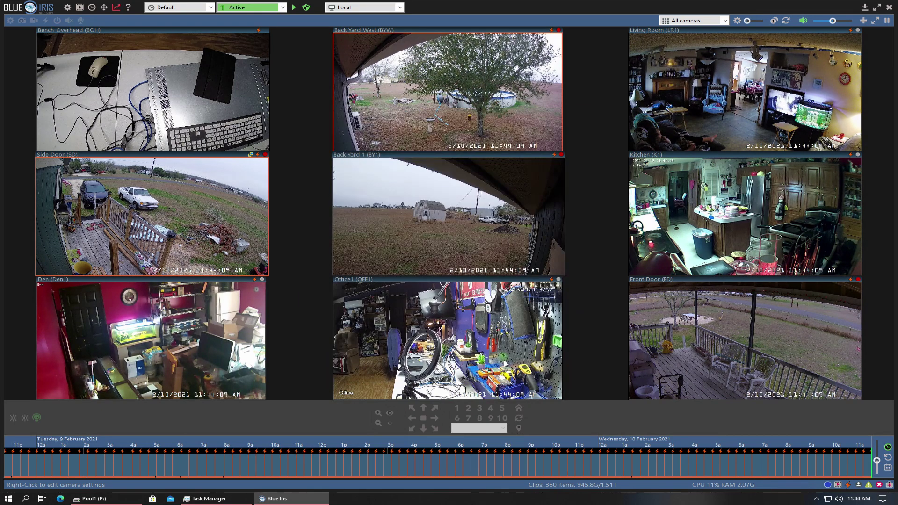
Check the Office1 camera's recording options for the Active profile, then close its settings without changes.
click(117, 131)
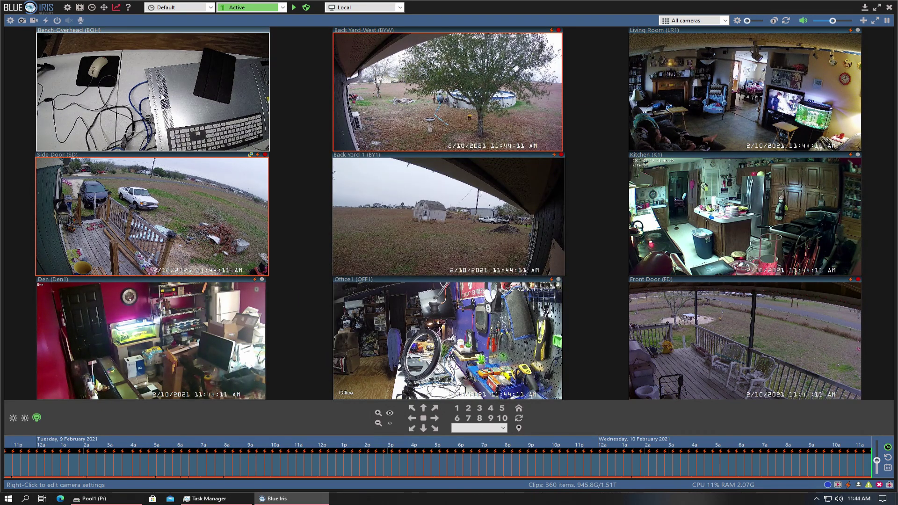
right_click(441, 333)
click(479, 152)
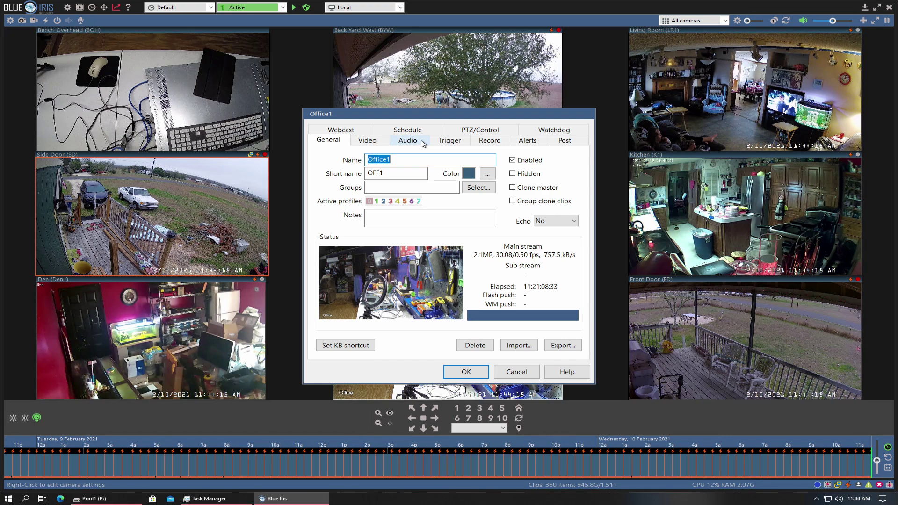
click(497, 144)
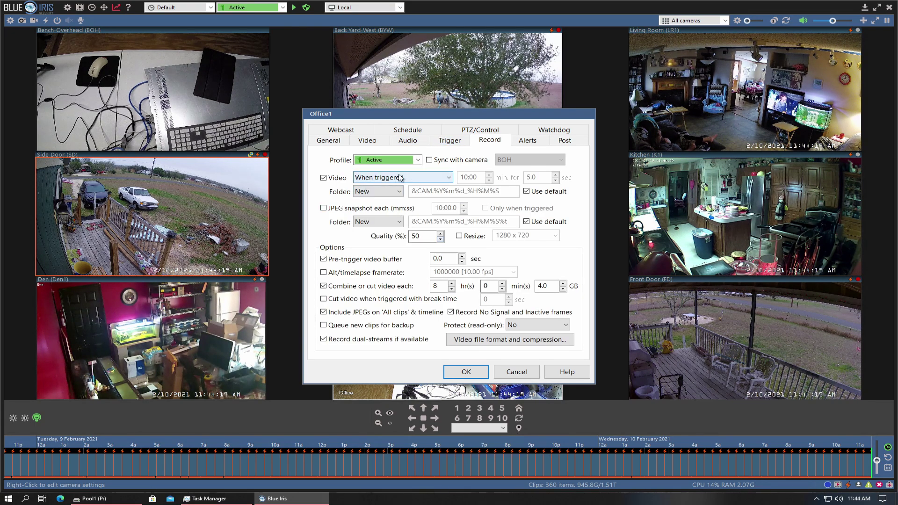
drag(517, 372, 419, 179)
key(Escape)
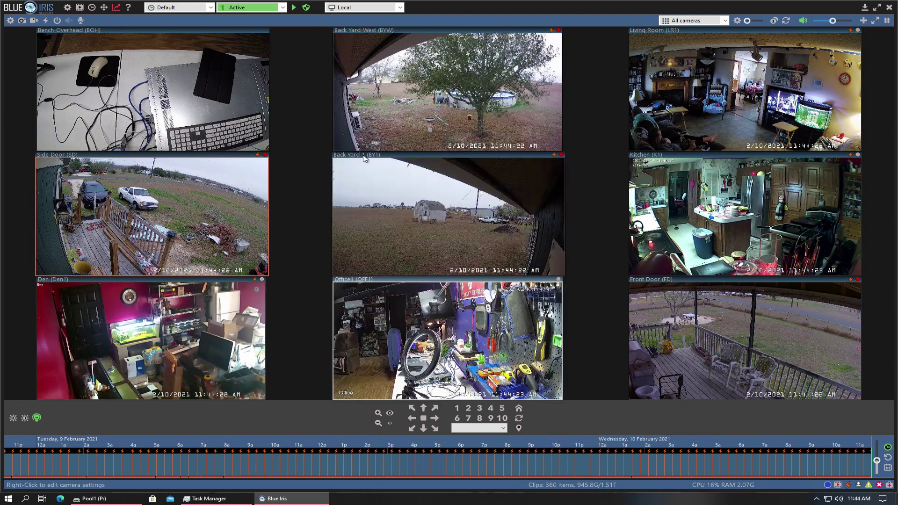
Review the Bench-Overhead camera's recording options and cancel out of its settings.
right_click(172, 115)
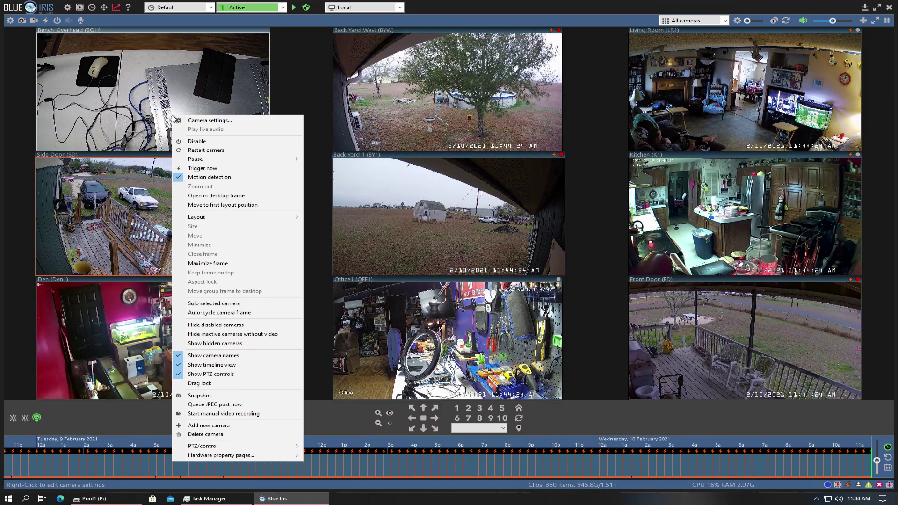
click(208, 120)
click(490, 140)
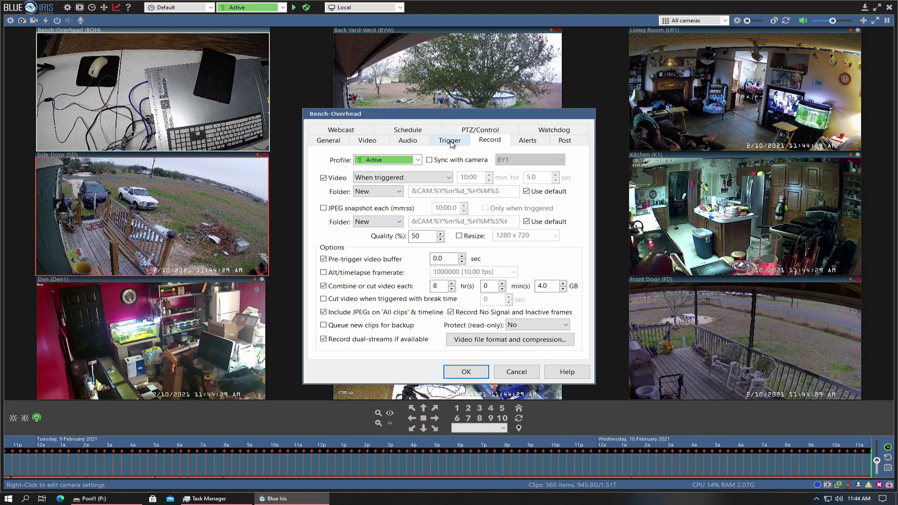
click(518, 372)
Inspect the Back Yard-West camera's trigger and recording options, then cancel without changes.
right_click(470, 103)
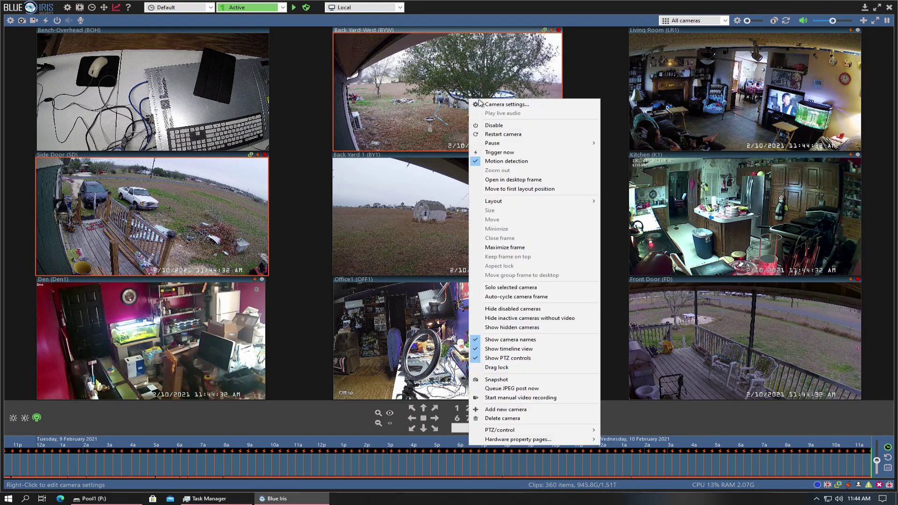
click(492, 104)
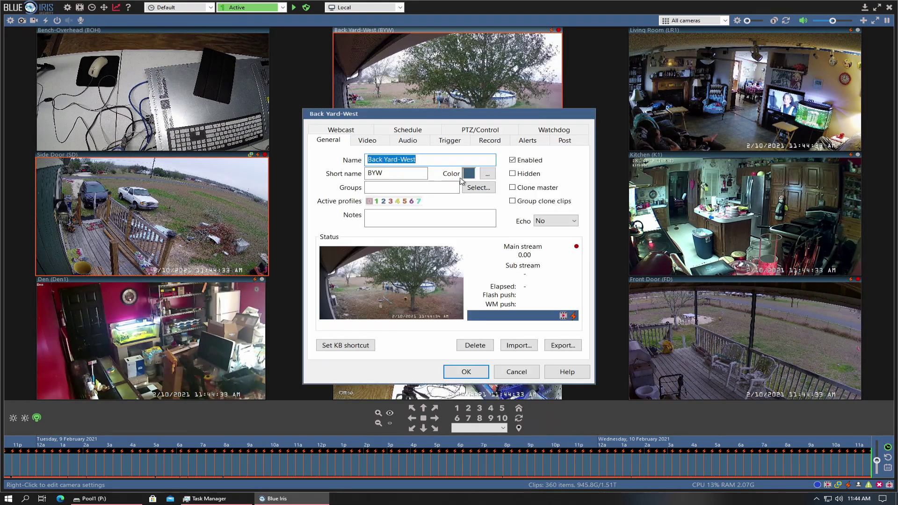
click(450, 140)
click(492, 142)
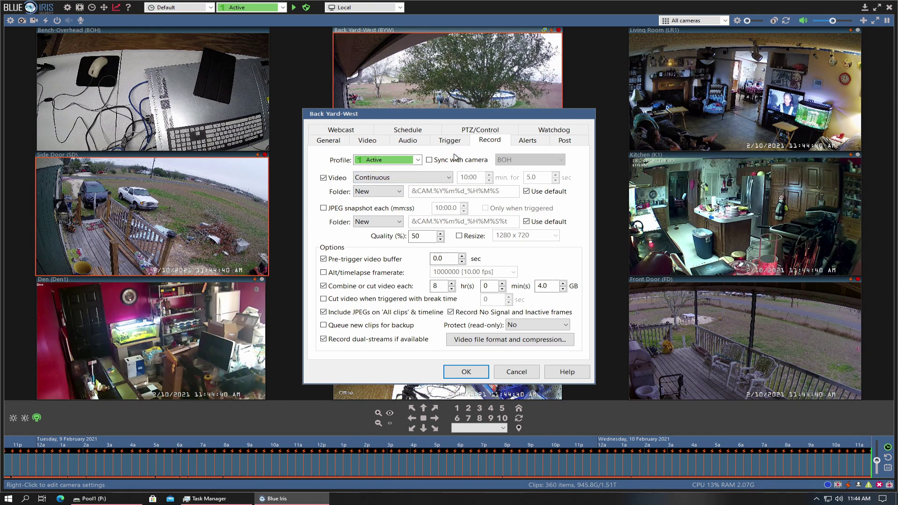
click(517, 372)
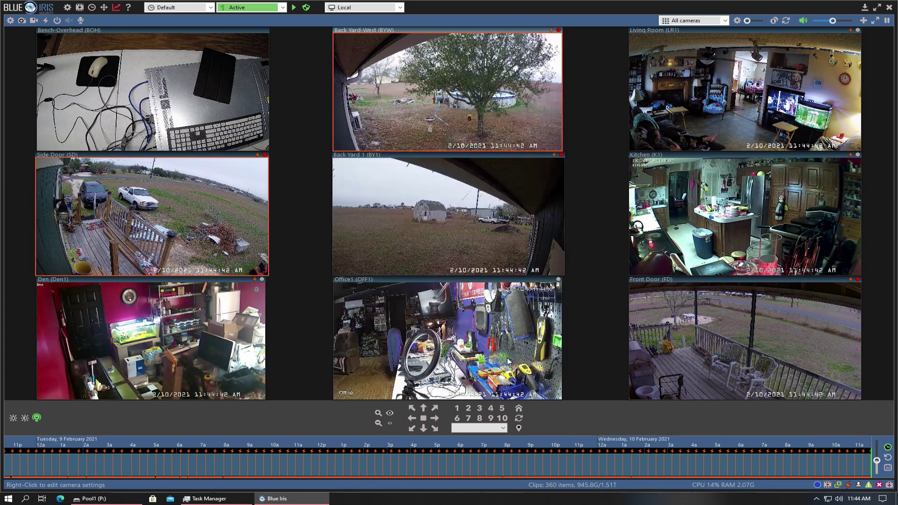
Examine the Back Yard 1 camera's recording mode and options, then cancel out of its settings.
right_click(465, 240)
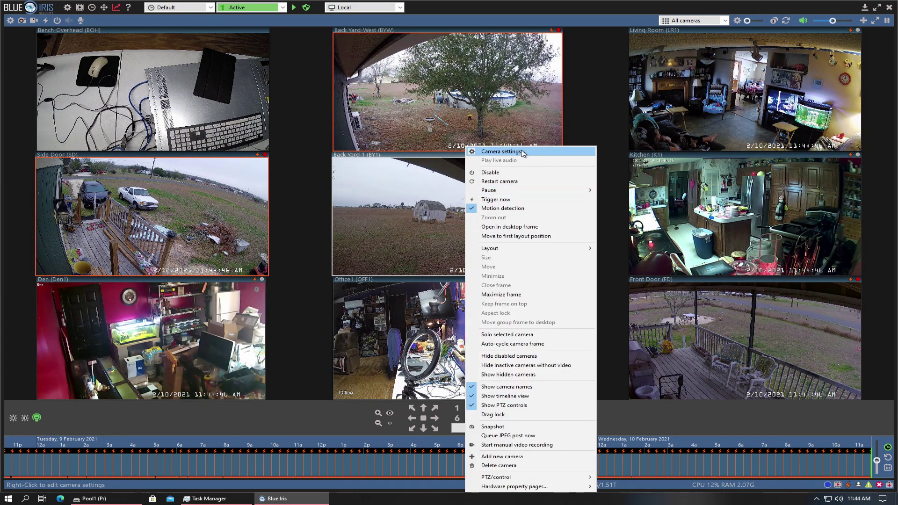
click(470, 151)
click(490, 140)
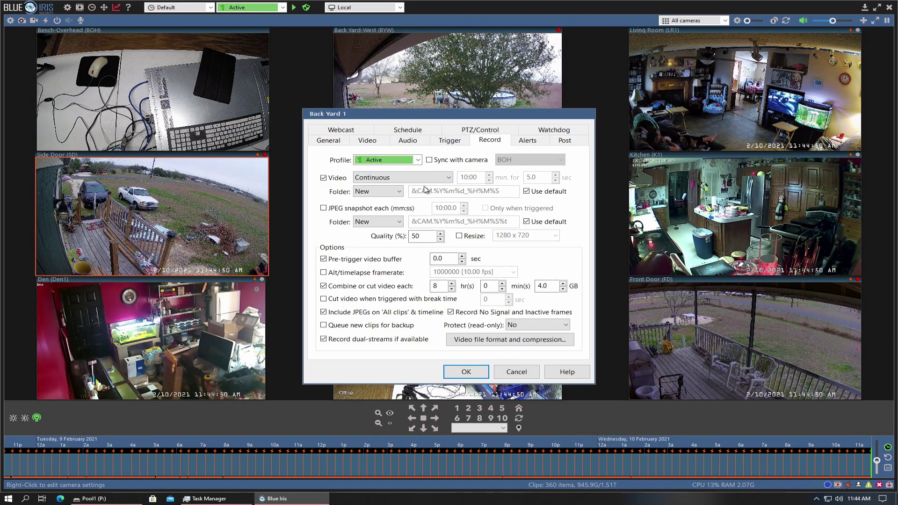
click(516, 373)
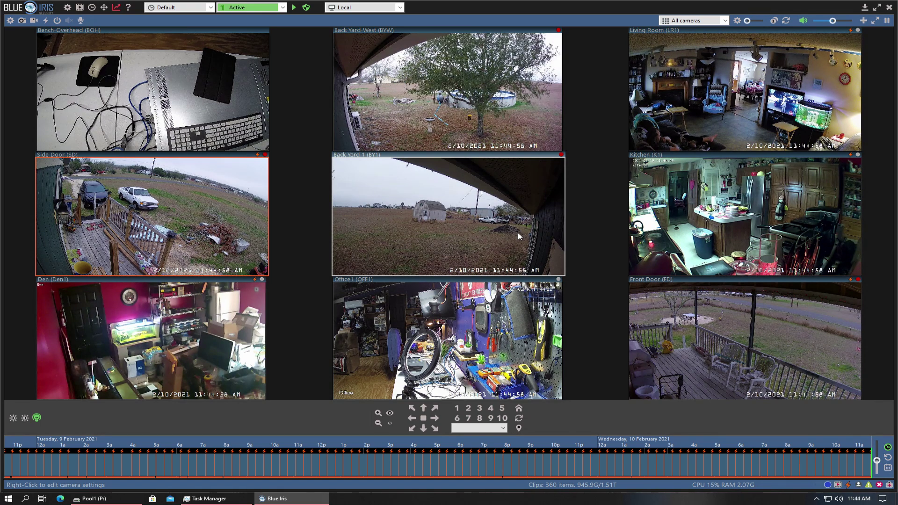
Check the Bench-Overhead camera's image format and hardware decode settings, then cancel without changes.
right_click(232, 107)
click(264, 113)
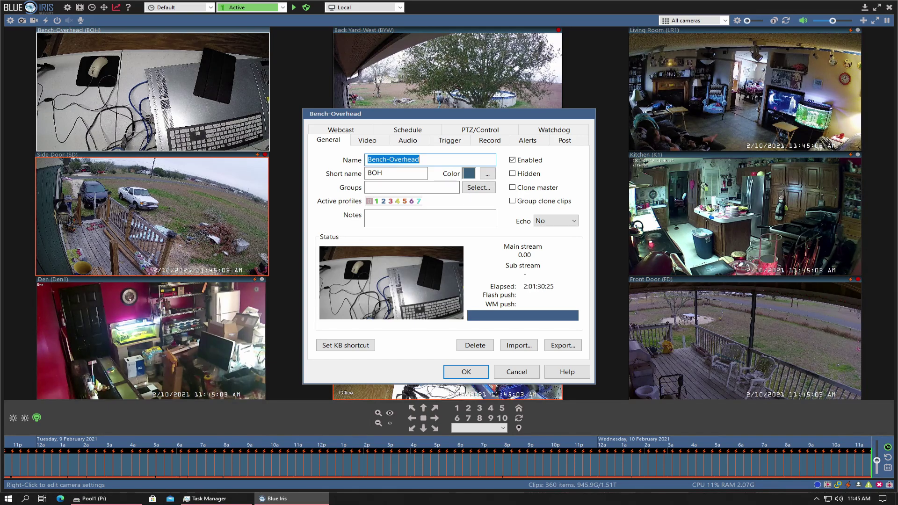
click(356, 142)
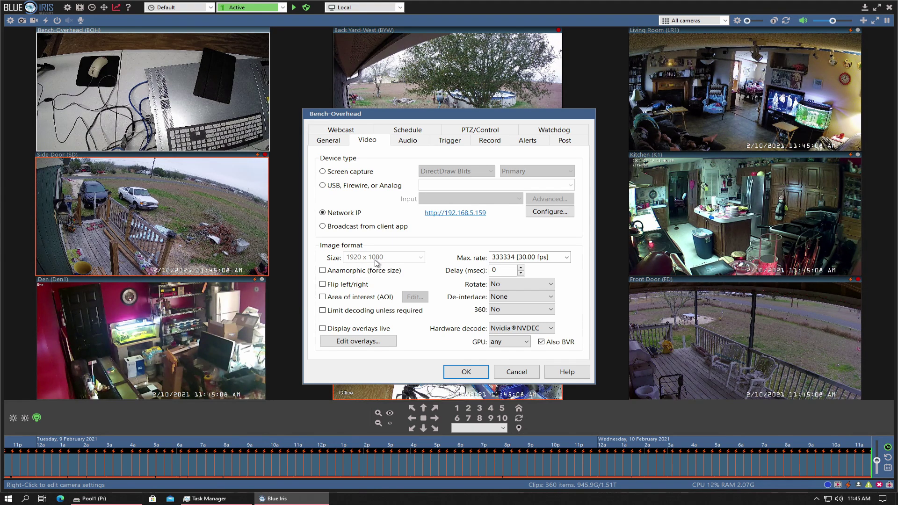
click(517, 372)
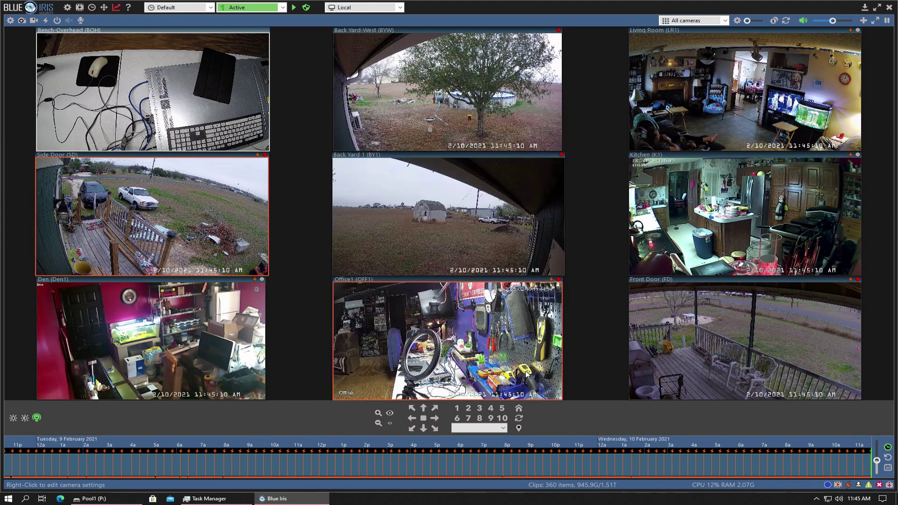
Compare the Office1 camera's recording options with its video format and hardware decode settings, leaving everything unchanged.
right_click(449, 145)
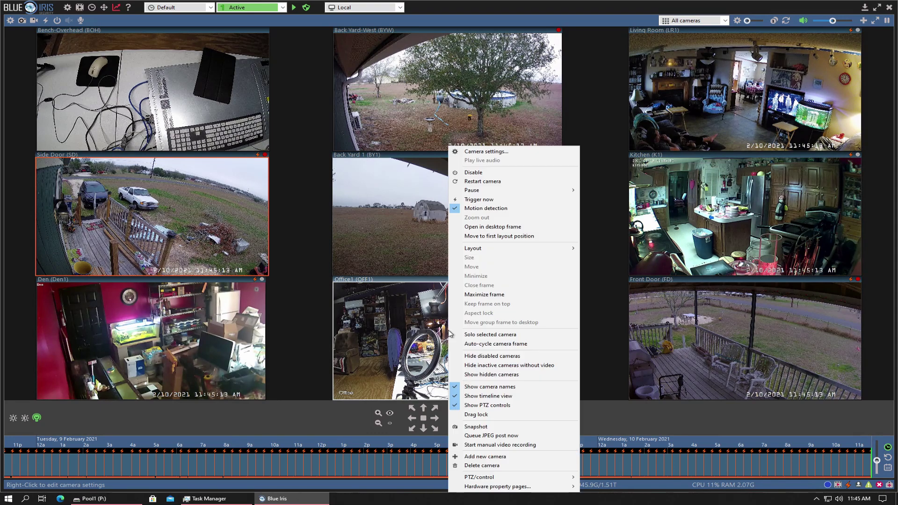
click(508, 152)
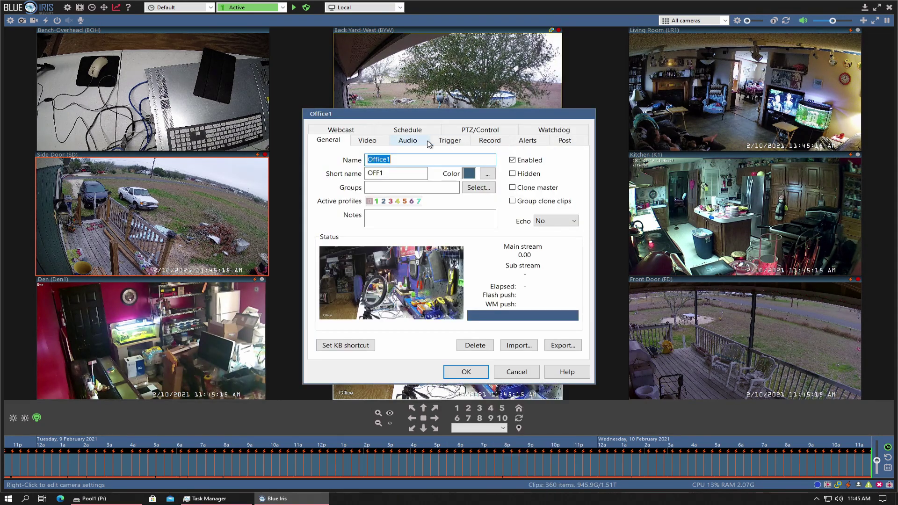
click(484, 141)
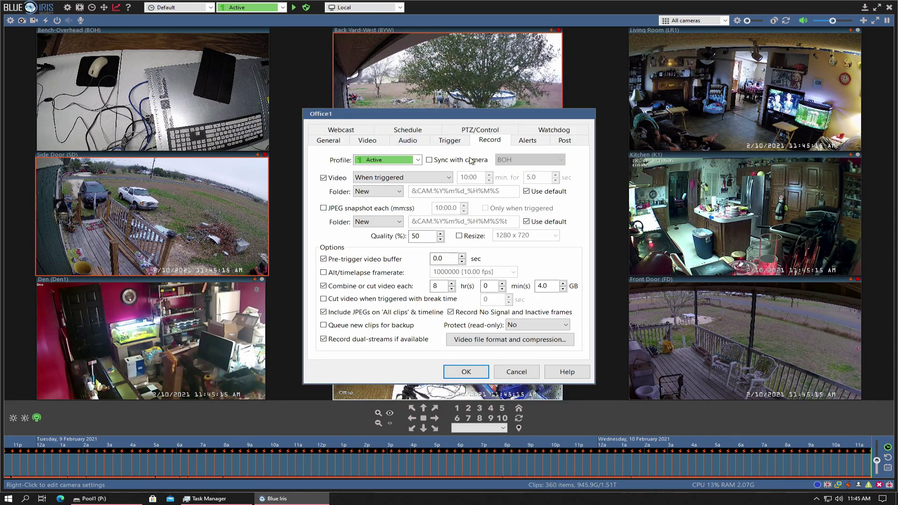
click(330, 140)
click(371, 142)
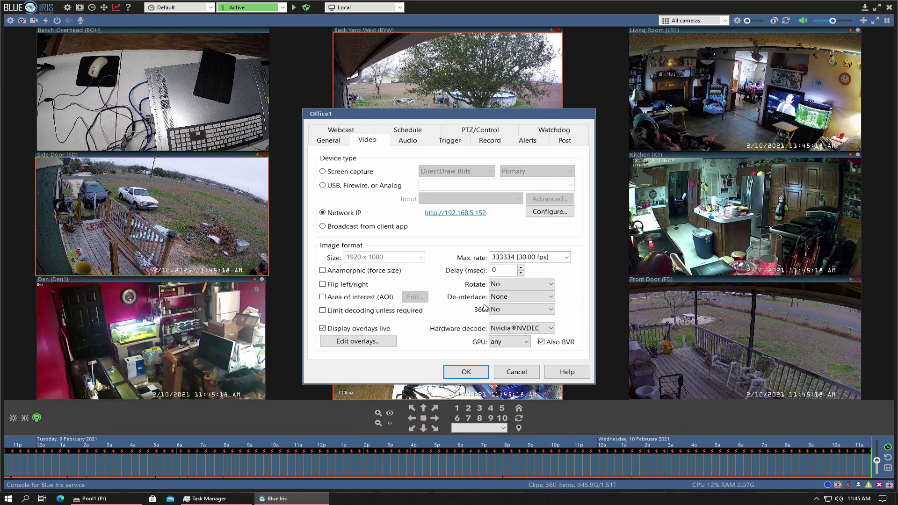
click(520, 373)
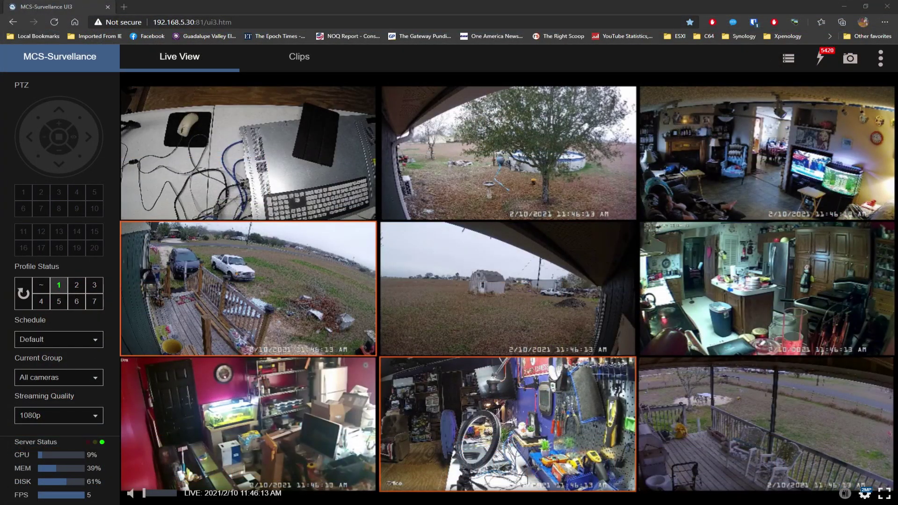
In the UI3 web interface, show the Office1 camera alone and play its February 9 clip from 03:17:11 PM.
click(623, 375)
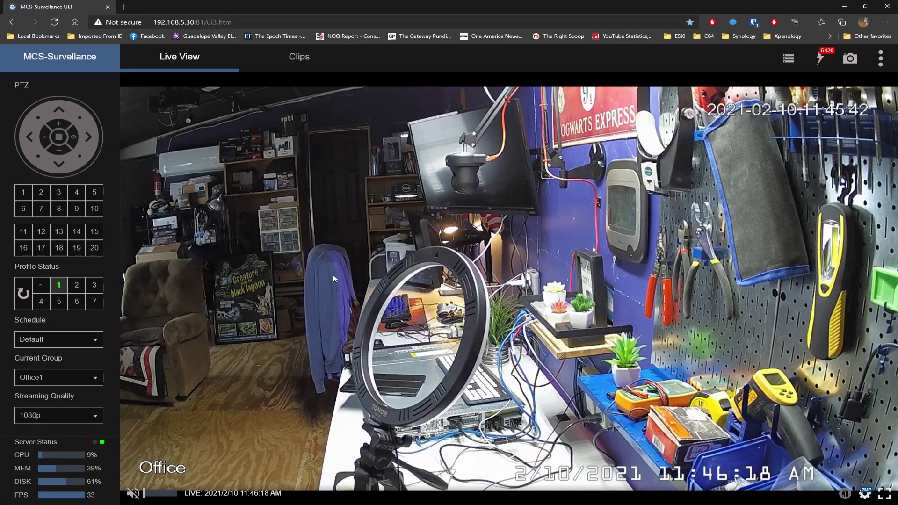
click(312, 66)
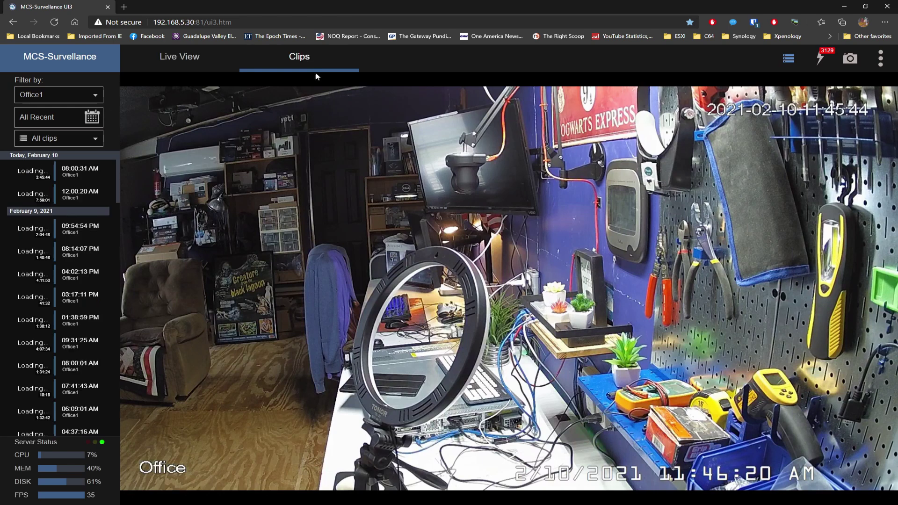
mouse_move(69, 300)
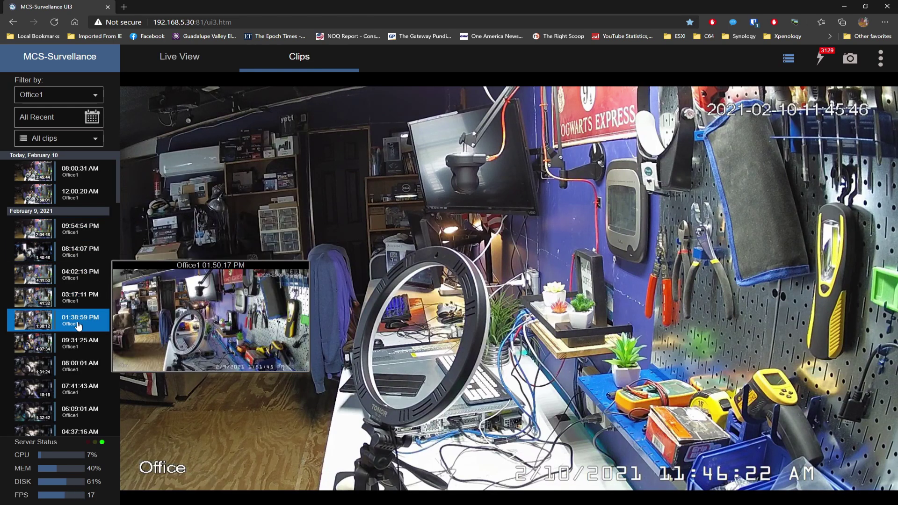
click(75, 304)
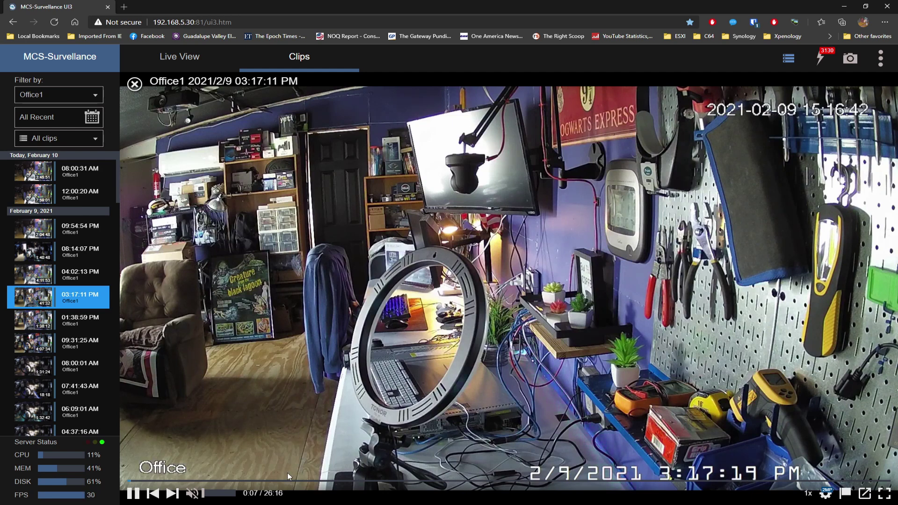
Start a convert/export of the playing Office1 clip and limit its range to 4:24 through 10:03.
right_click(463, 296)
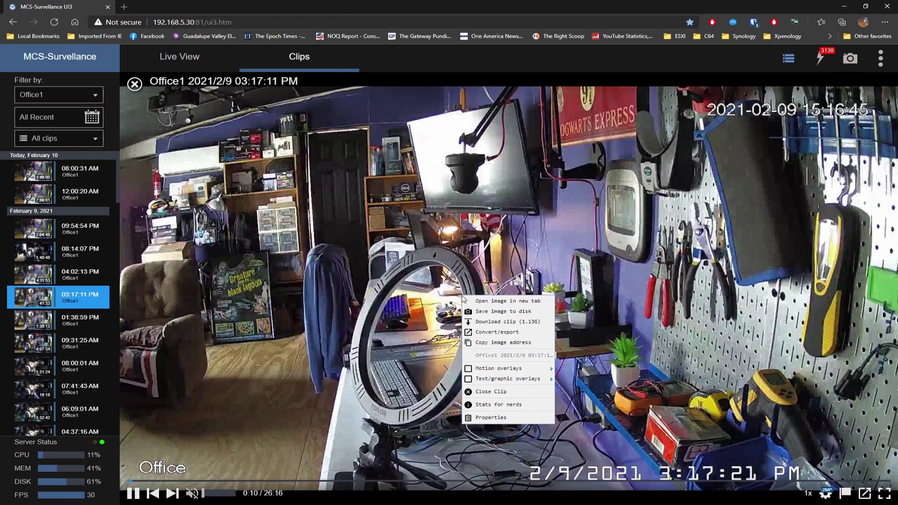
click(507, 333)
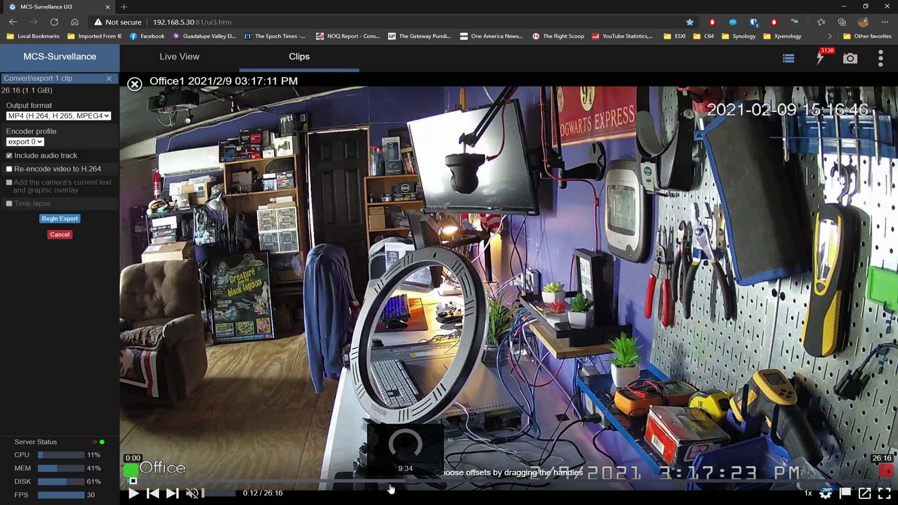
drag(132, 470, 260, 471)
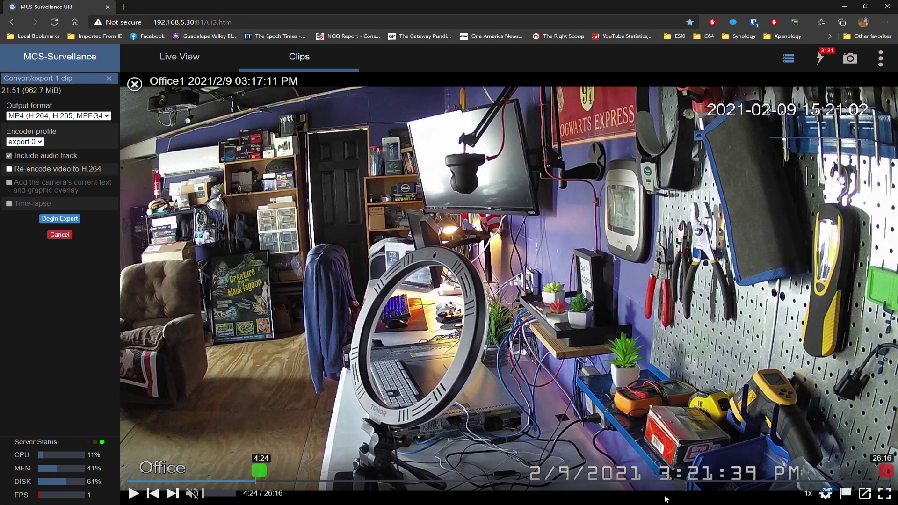
drag(886, 470, 414, 470)
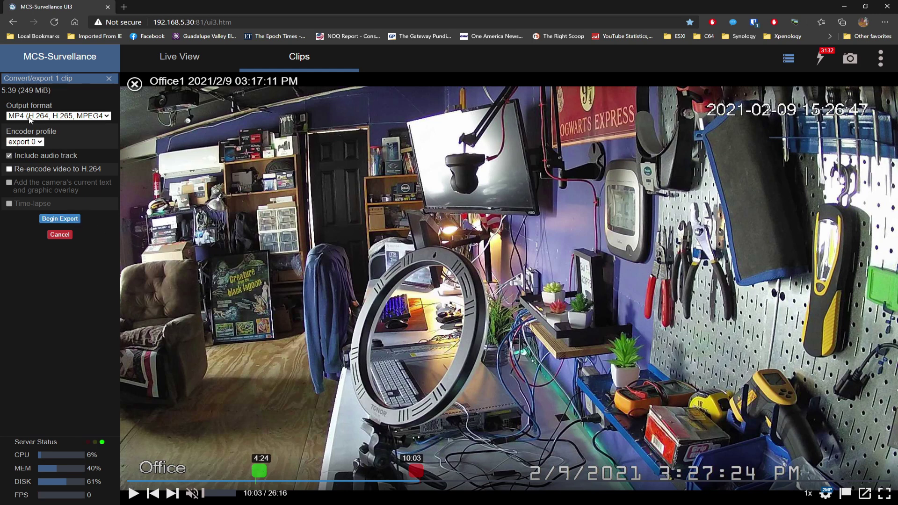
Export the selected clip range in MP4 format with its audio track and download the finished file.
click(107, 117)
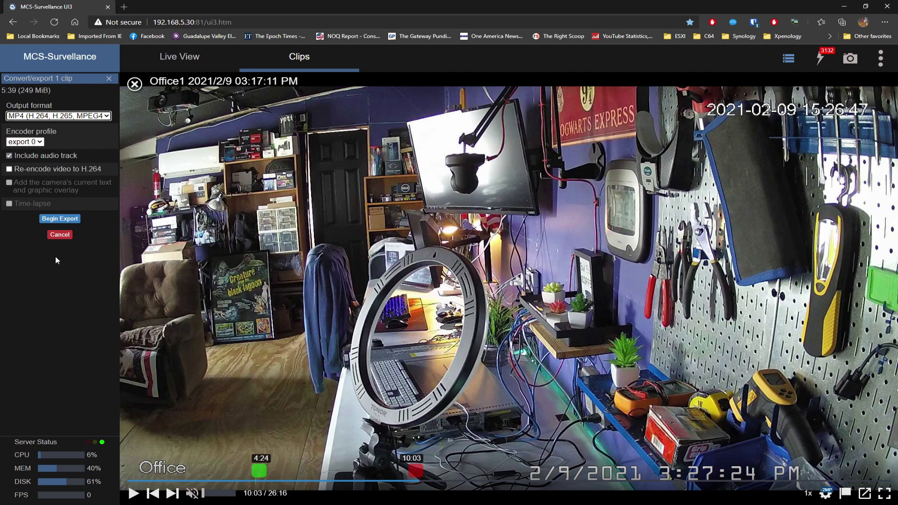
click(69, 218)
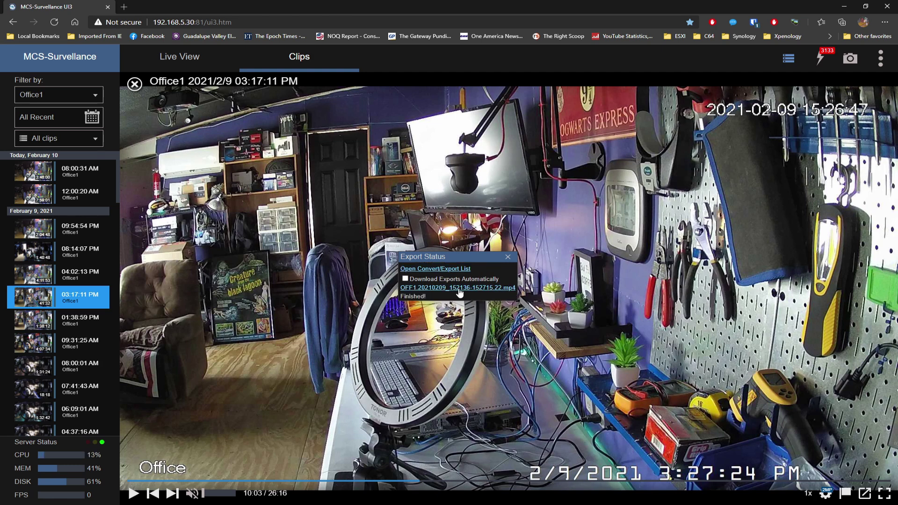
click(459, 289)
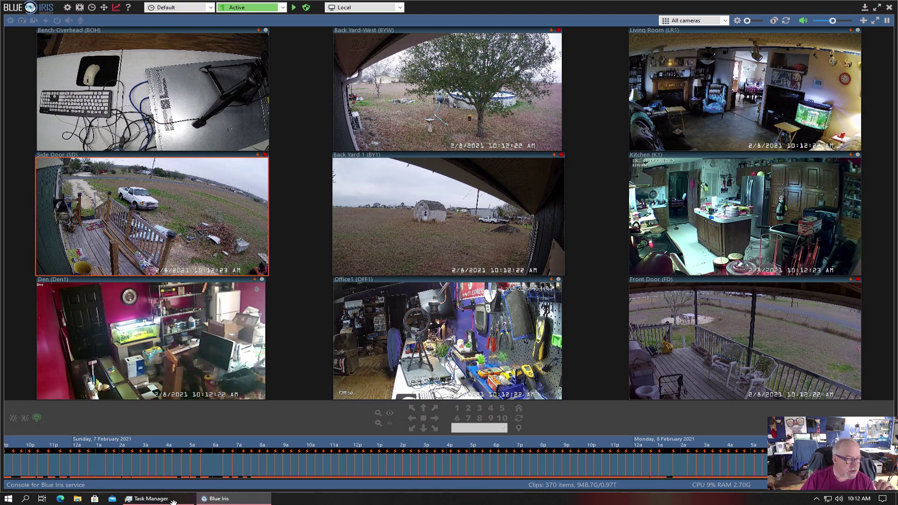
Switch to Task Manager and examine the CPU, memory and GPU 0 performance while Blue Iris runs.
click(150, 499)
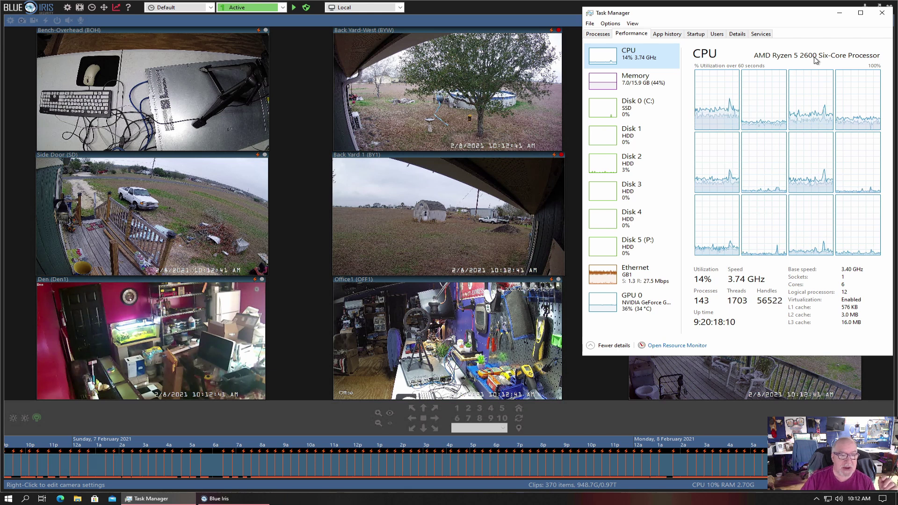
click(629, 80)
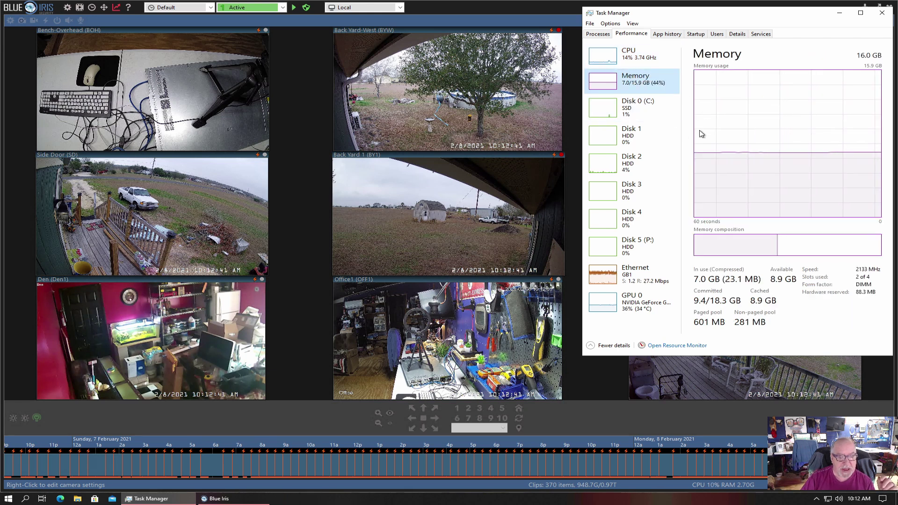
click(638, 303)
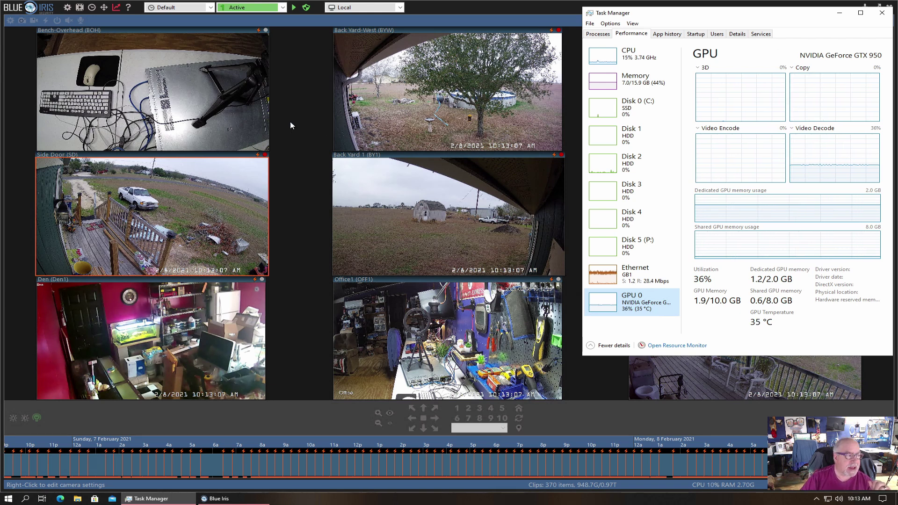
Review the hardware decode options in the Bench-Overhead camera's video settings and leave the settings without saving.
click(215, 109)
right_click(214, 109)
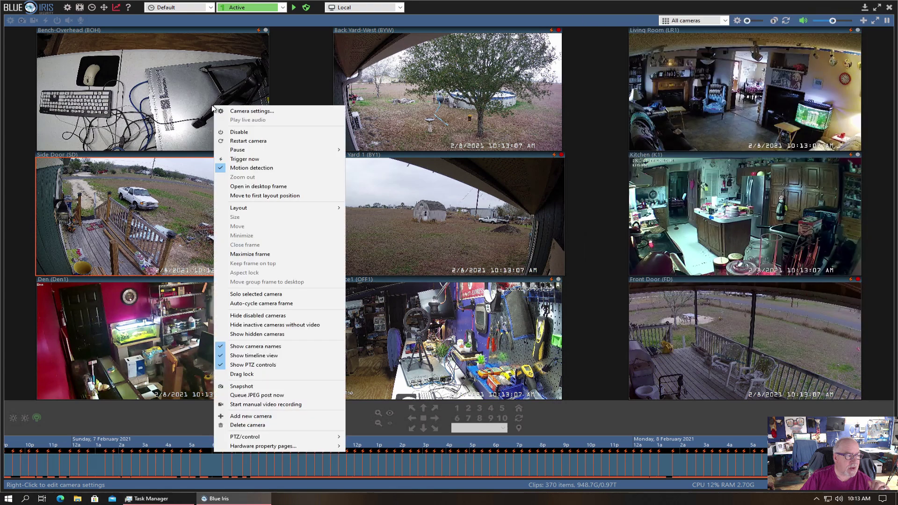
click(246, 111)
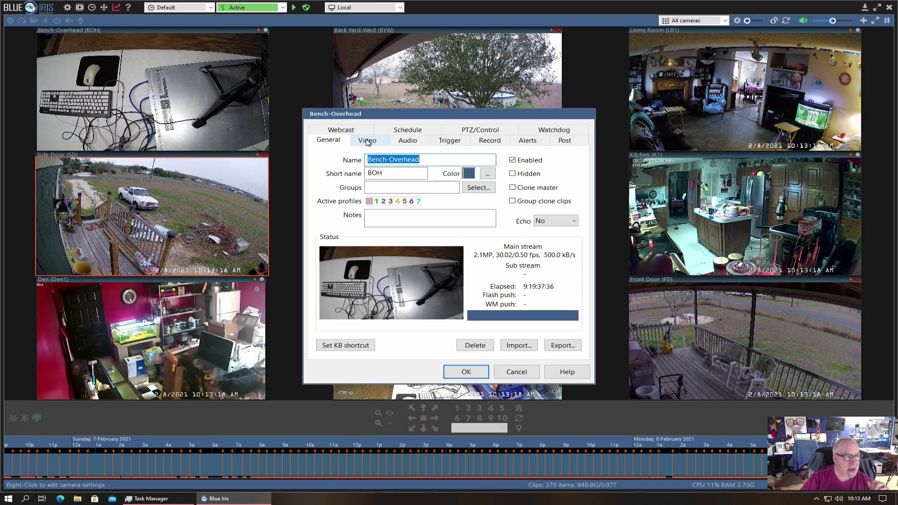
click(368, 141)
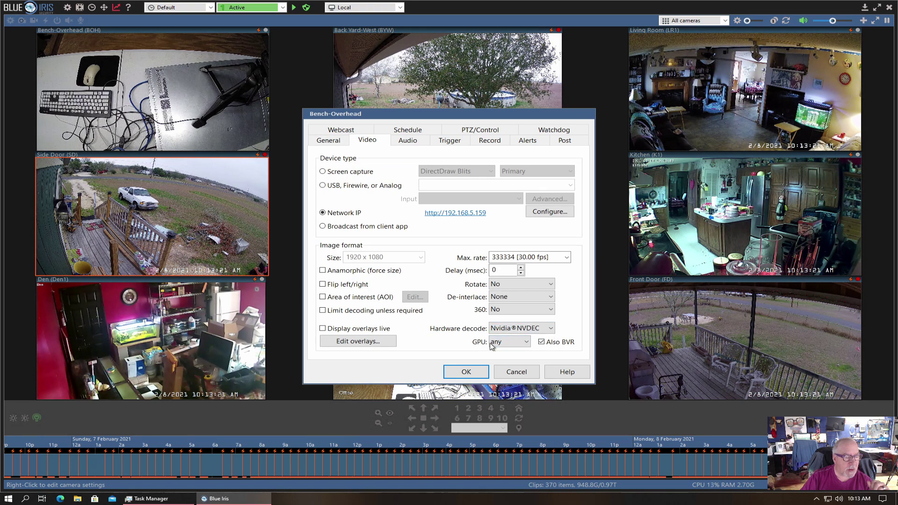
click(552, 329)
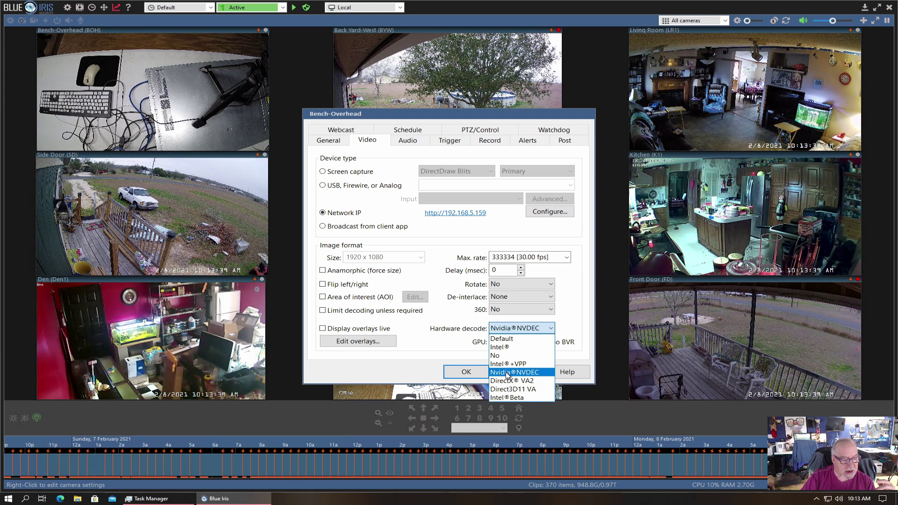
click(586, 289)
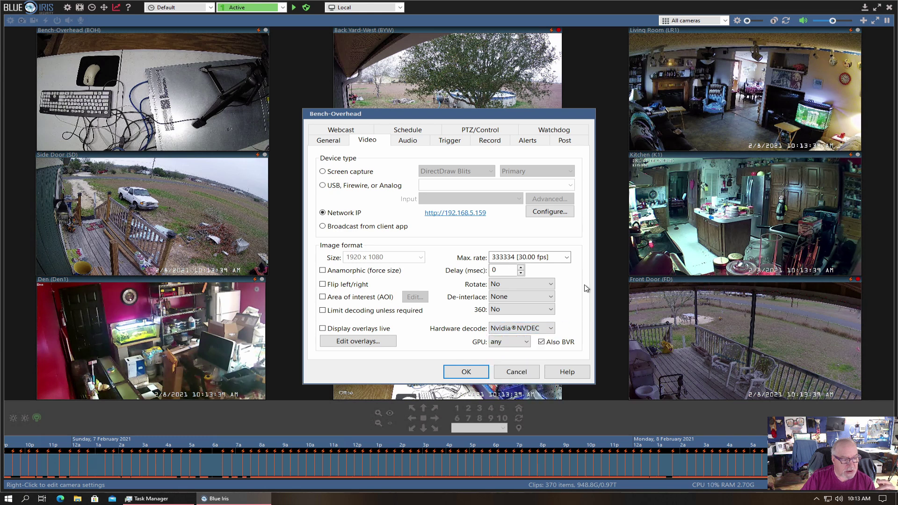
click(520, 375)
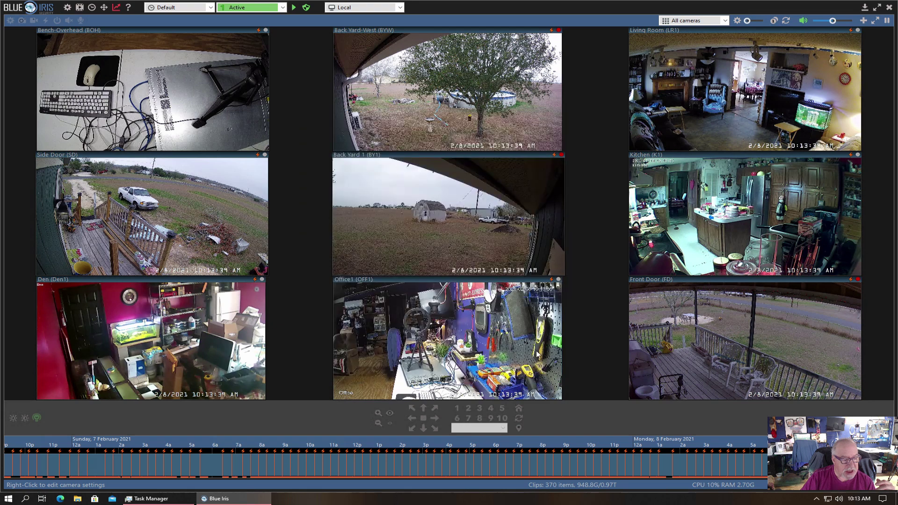
Switch to Task Manager and examine the CPU performance graphs.
click(151, 499)
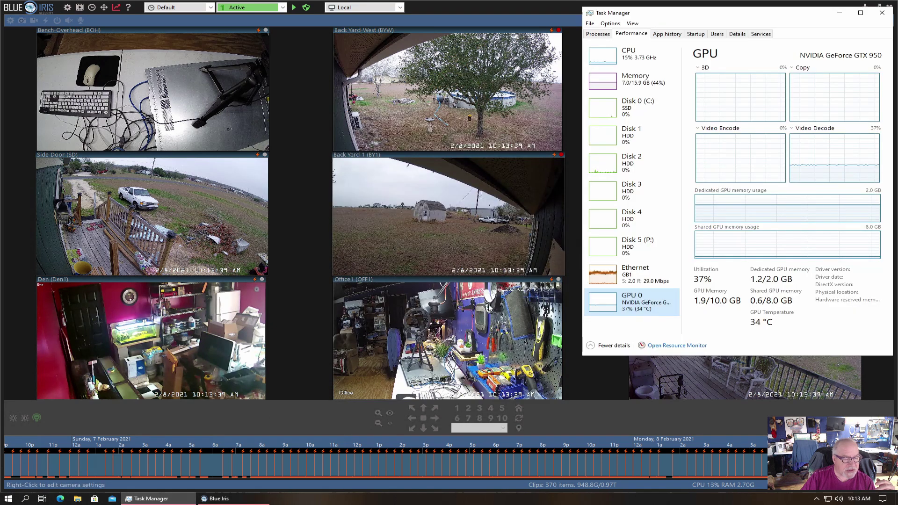
click(644, 61)
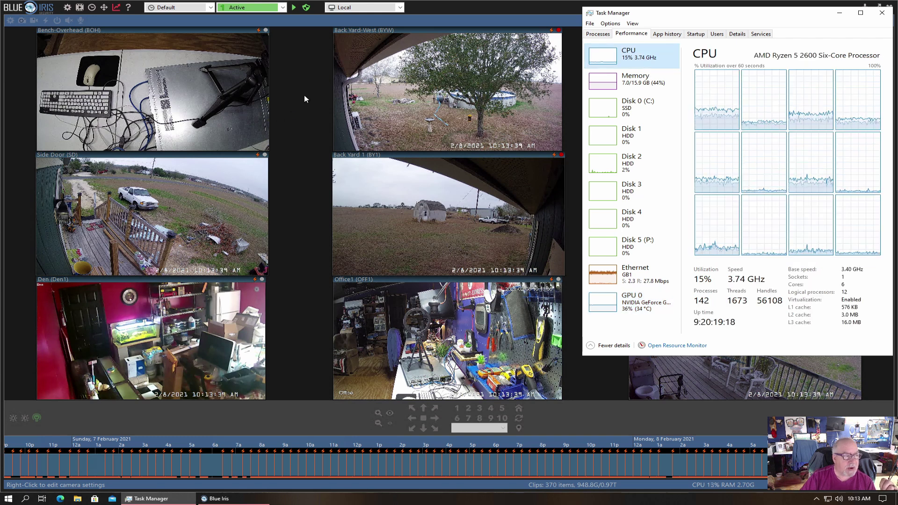
In Blue Iris, set the Bench-Overhead camera's hardware decode to Default and save its settings.
right_click(195, 92)
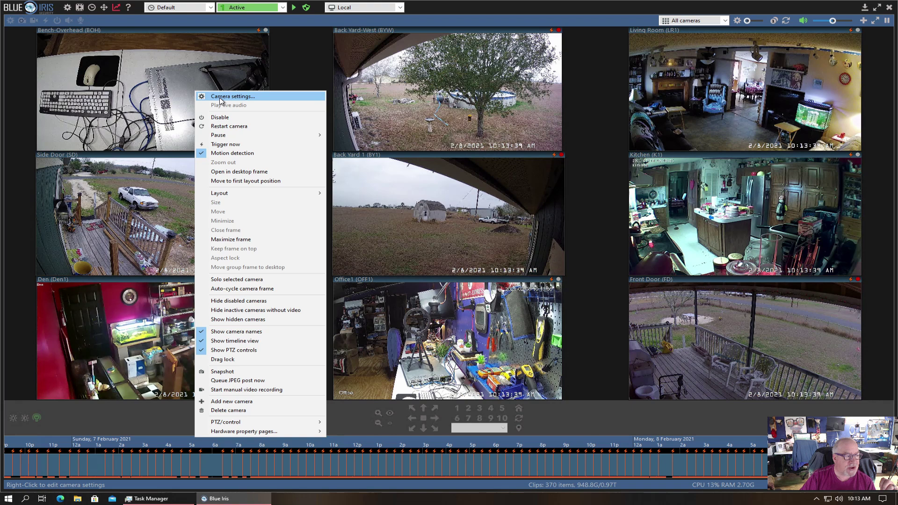
click(220, 97)
click(368, 140)
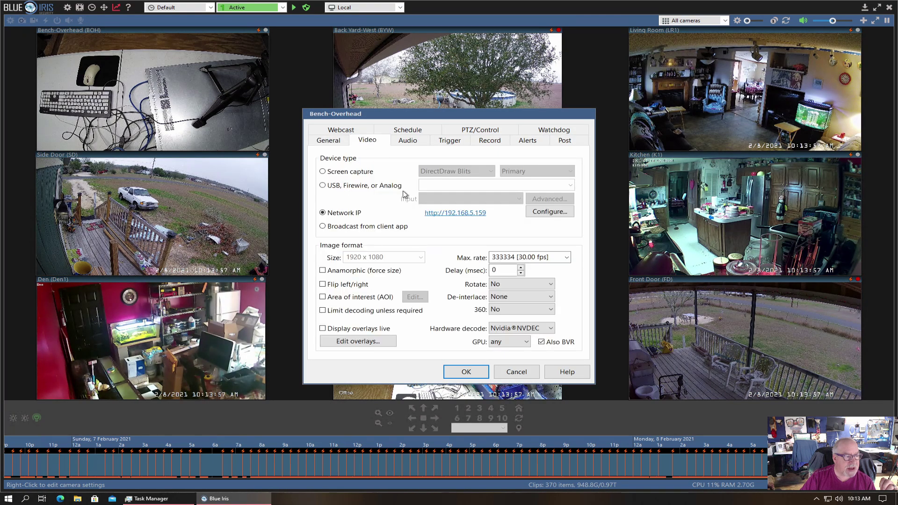
click(551, 329)
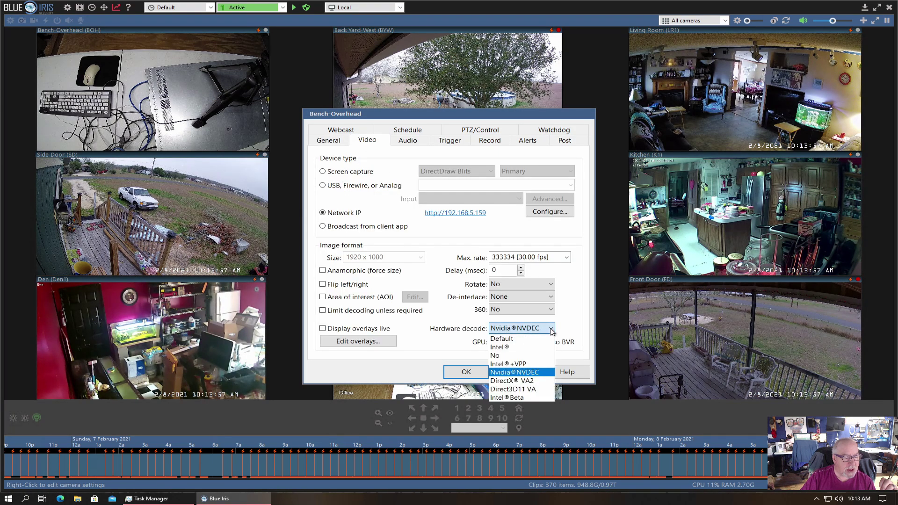
click(519, 340)
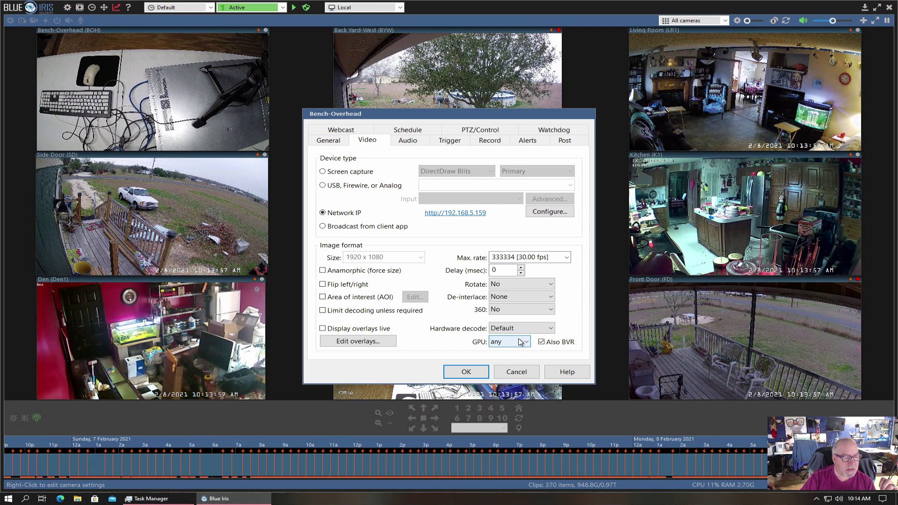
click(466, 372)
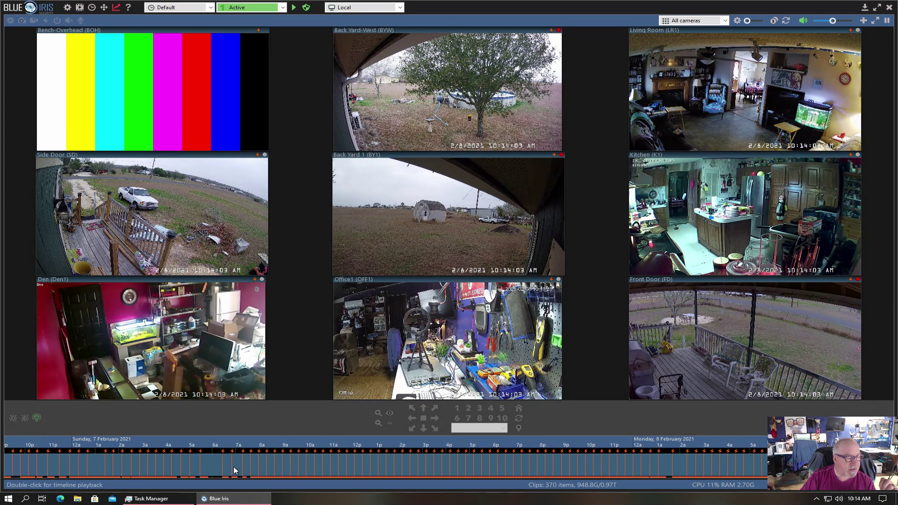
Switch to Task Manager and compare the CPU and GPU 0 load with the camera on default decoding.
click(150, 499)
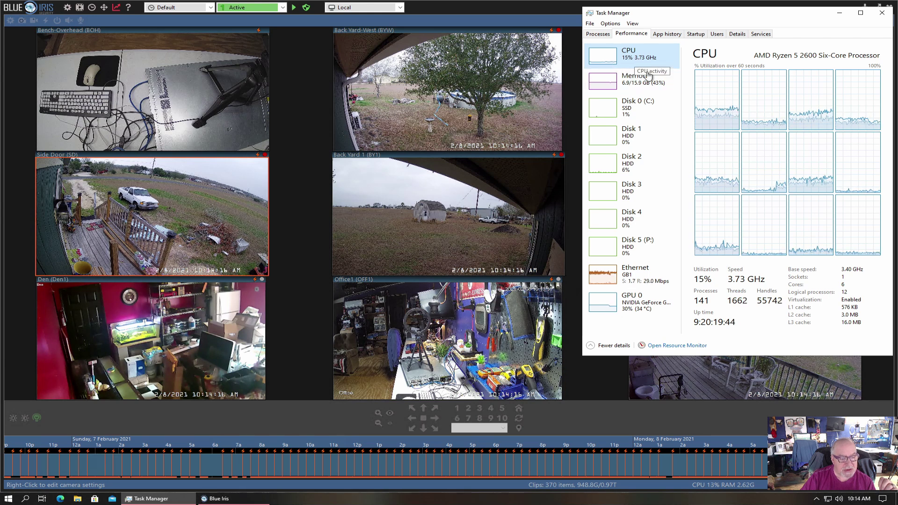
click(644, 307)
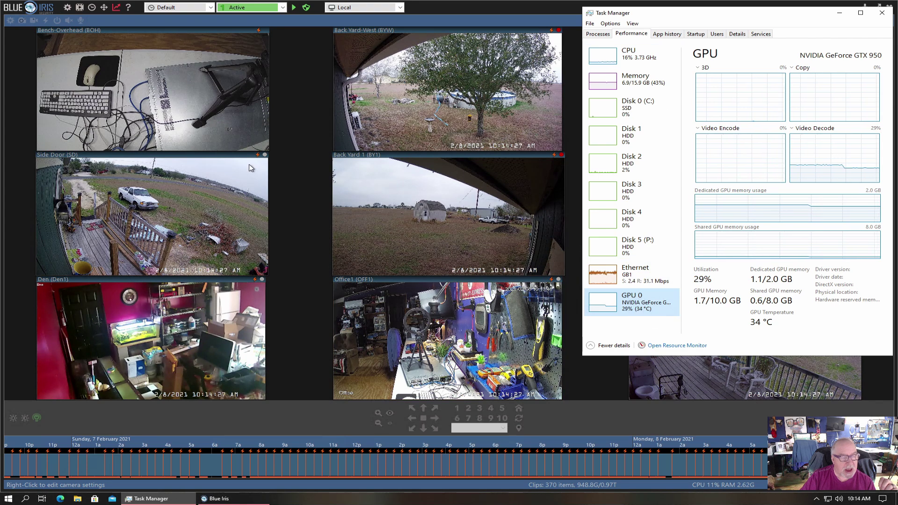
In Blue Iris, set the Bench-Overhead camera's hardware decode to Nvidia NVDEC and save its settings.
click(190, 120)
right_click(190, 119)
click(194, 120)
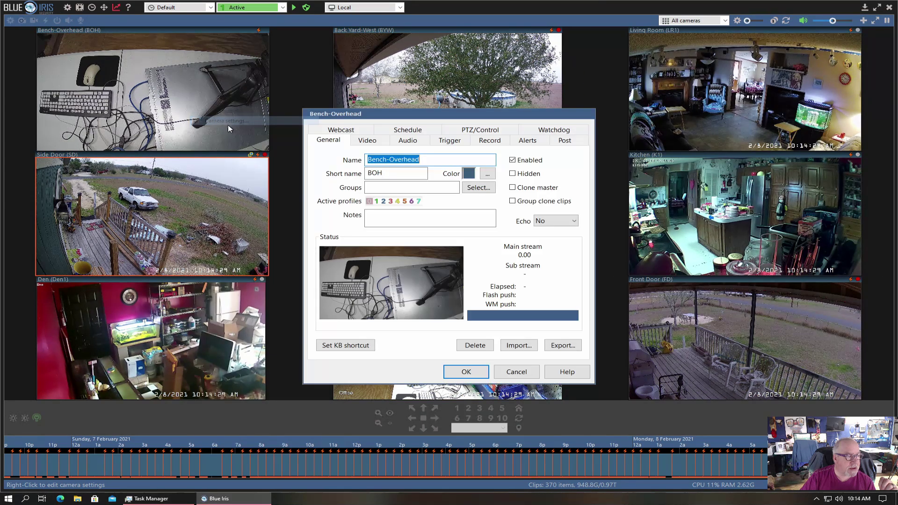
click(374, 143)
click(528, 342)
click(537, 328)
click(538, 328)
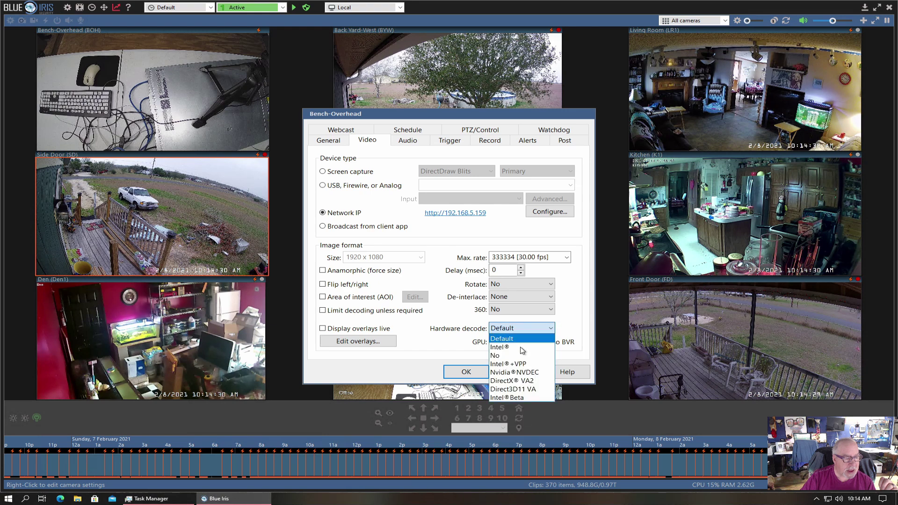
click(518, 373)
click(466, 372)
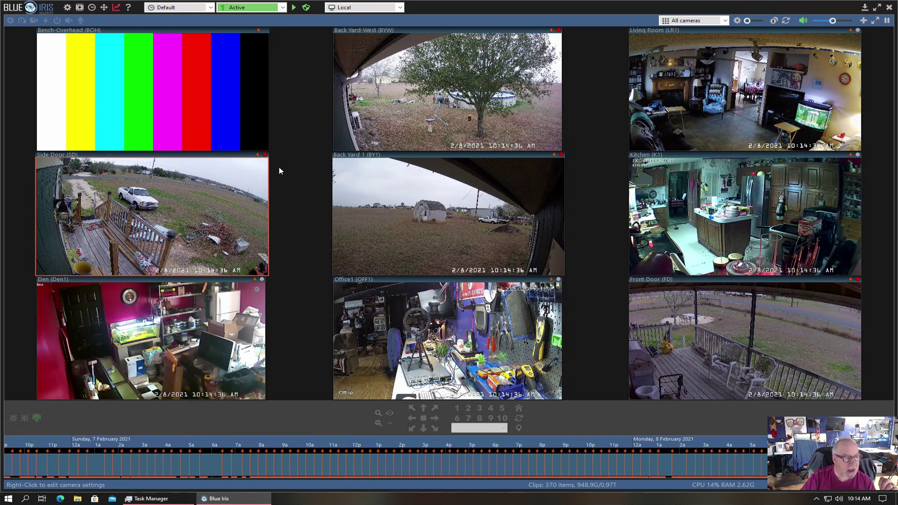
Recheck the GPU 0 and CPU performance in Task Manager and return to the Bench-Overhead camera in Blue Iris.
click(150, 499)
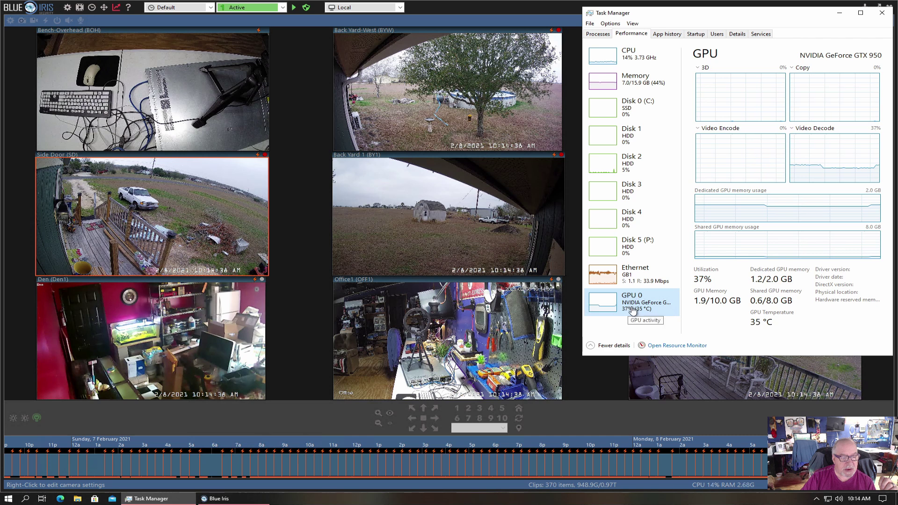
click(637, 62)
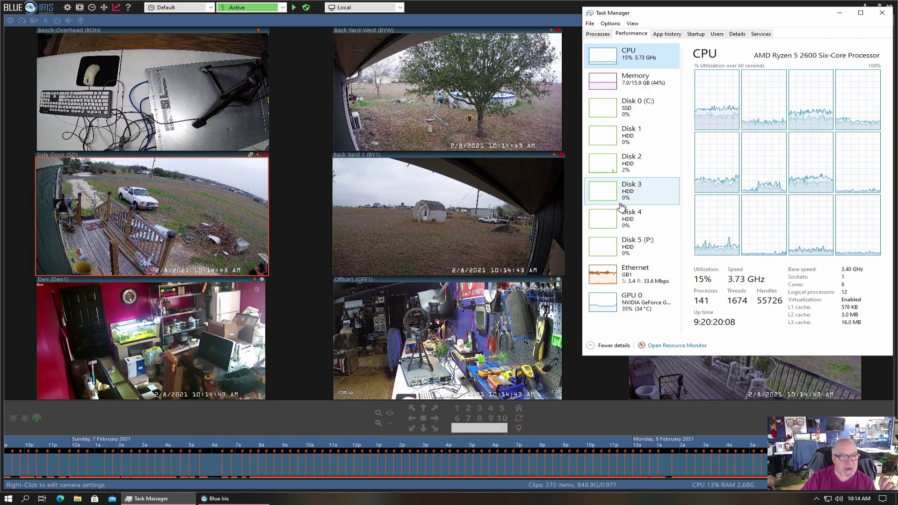
click(630, 299)
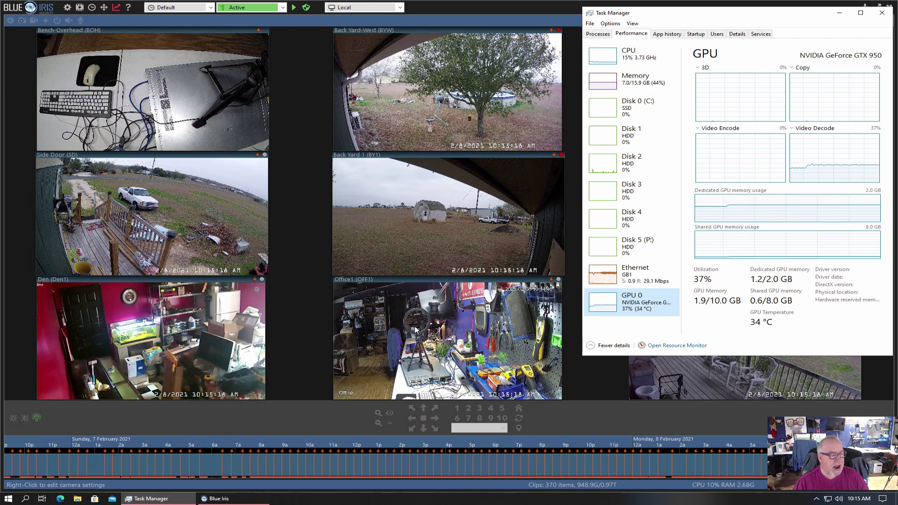
click(457, 344)
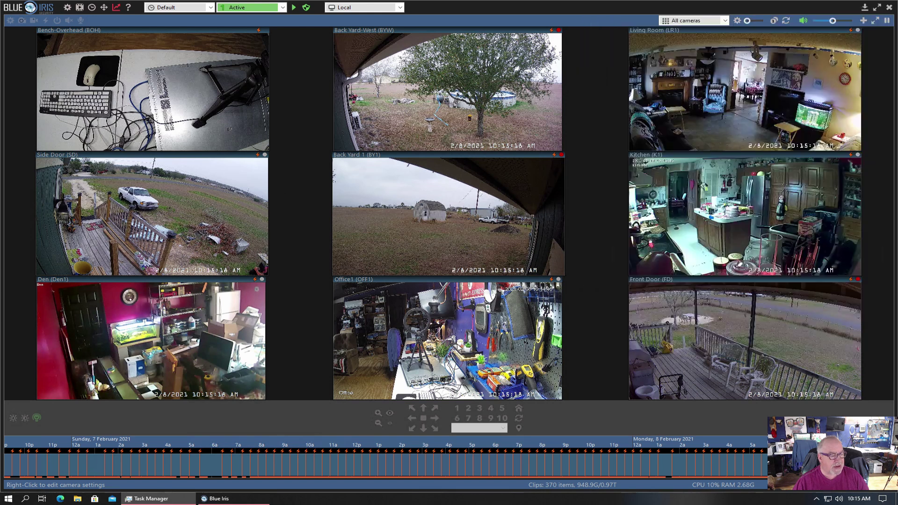
click(213, 127)
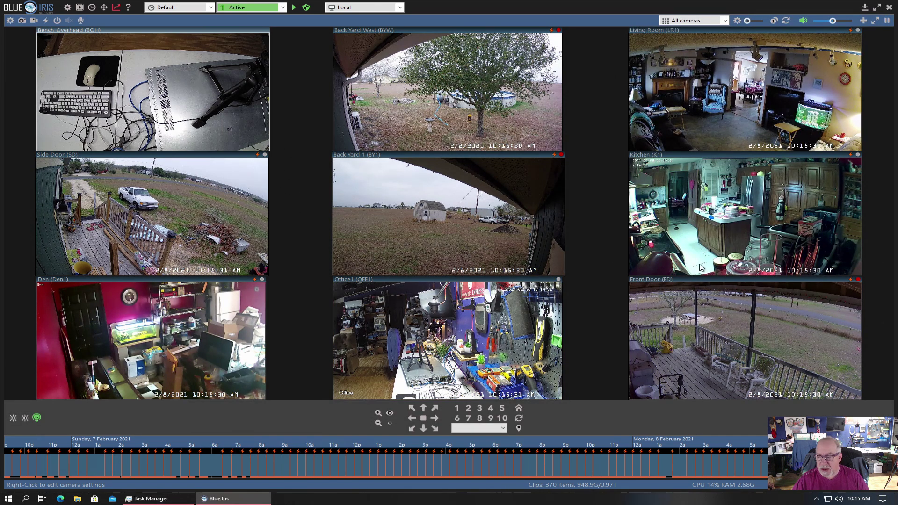